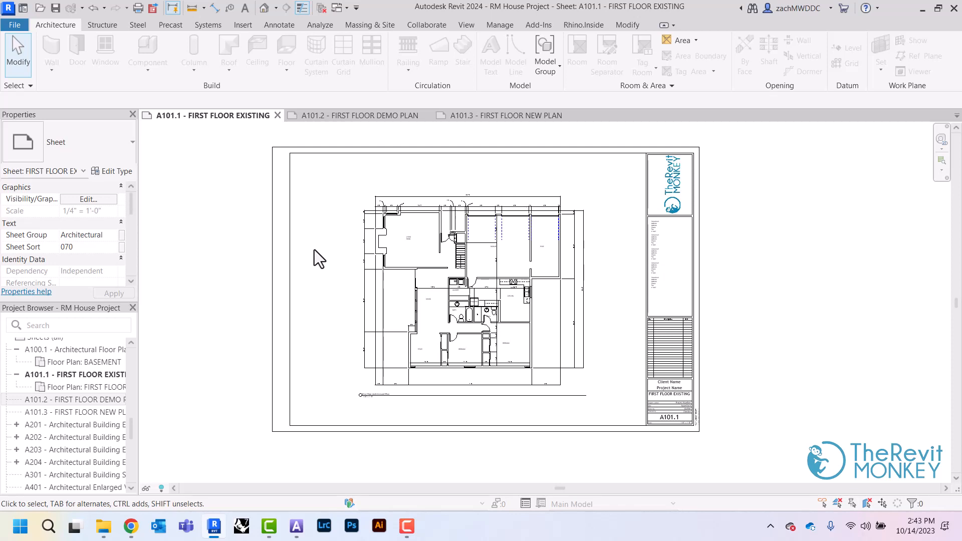
Activate the first floor plan viewport and draw a short horizontal reference plane from the exterior wall corner at the living room's upper-left windows
{"action": "double_click", "coordinate": [426, 229]}
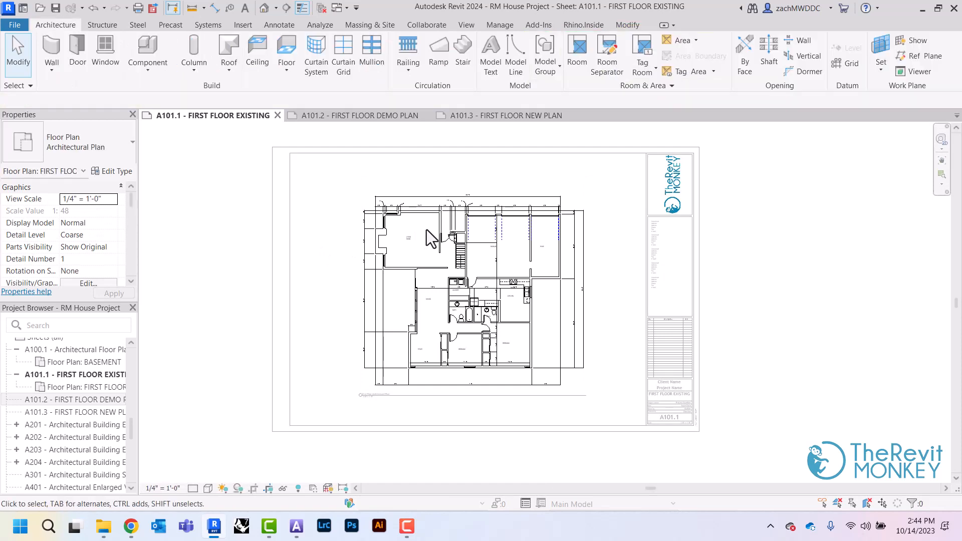
{"action": "left_click", "coordinate": [920, 56]}
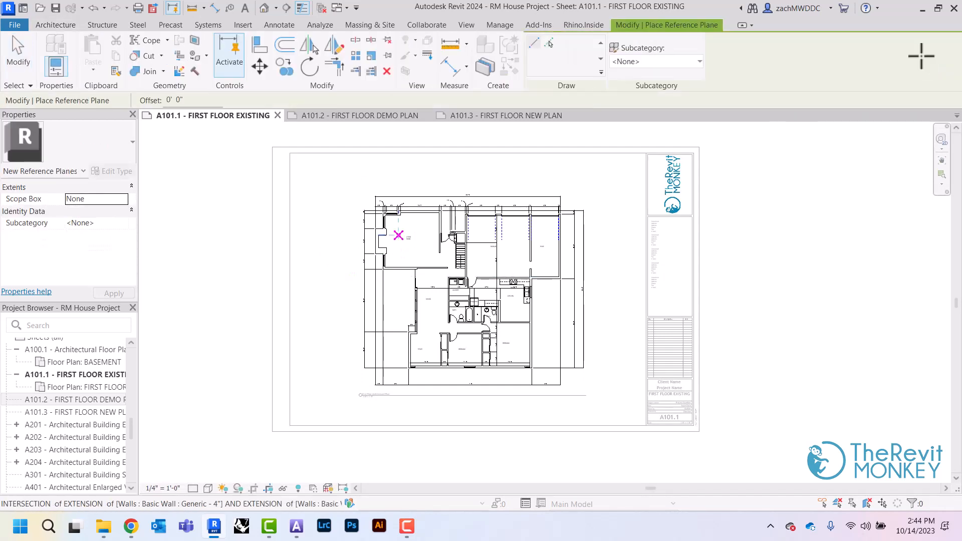
{"action": "scroll", "coordinate": [401, 203], "scroll_direction": "up", "scroll_amount": 3}
{"action": "scroll", "coordinate": [403, 221], "scroll_direction": "up", "scroll_amount": 6}
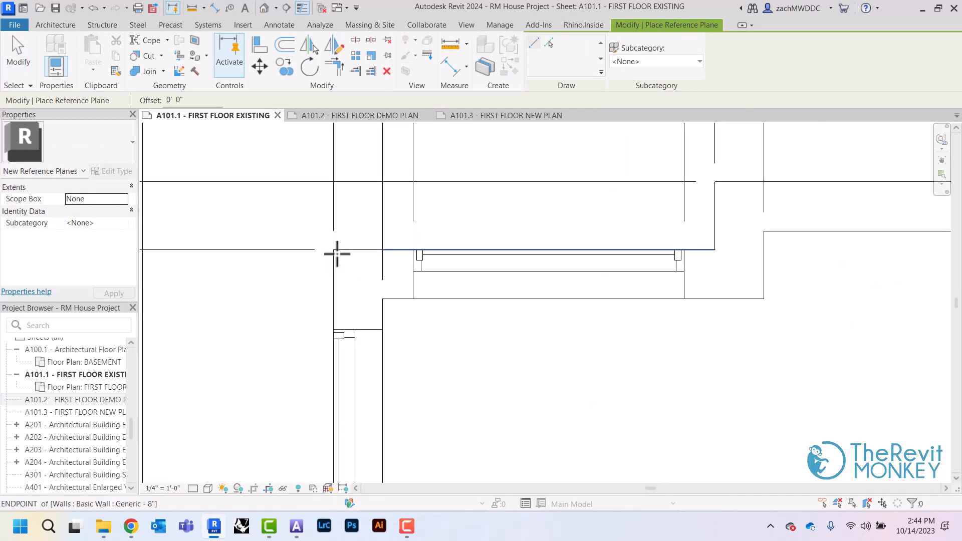
{"action": "left_click", "coordinate": [335, 249]}
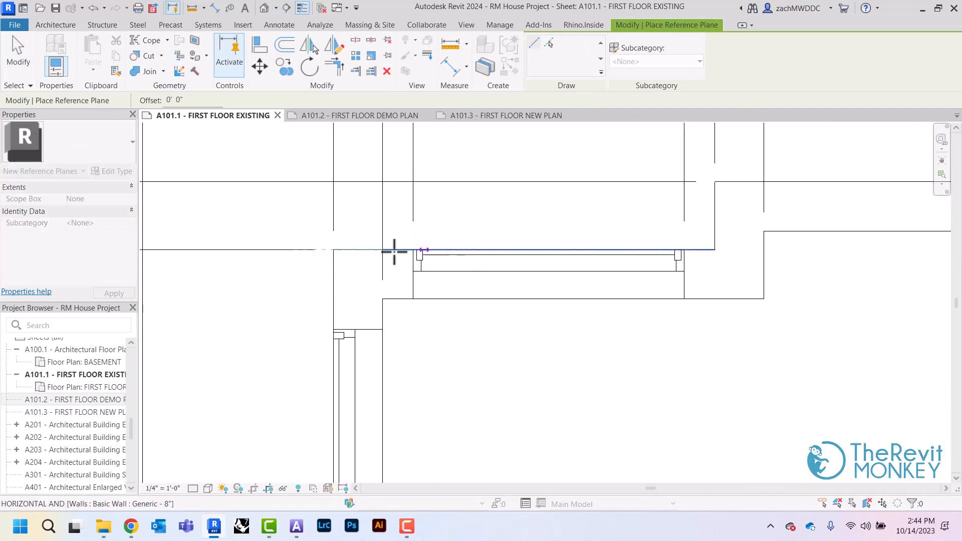
{"action": "right_click", "coordinate": [452, 182]}
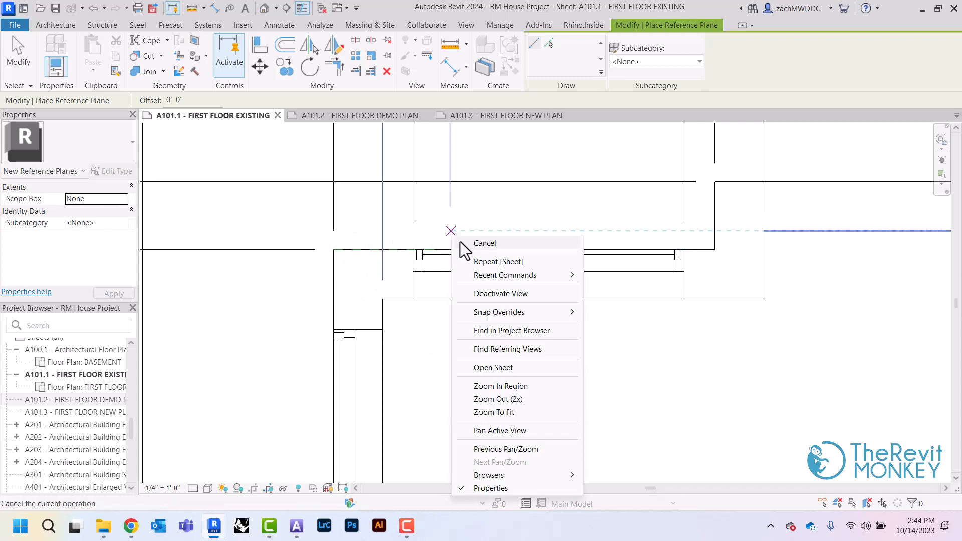
{"action": "left_click", "coordinate": [470, 185]}
{"action": "scroll", "coordinate": [348, 256], "scroll_direction": "up", "scroll_amount": 3}
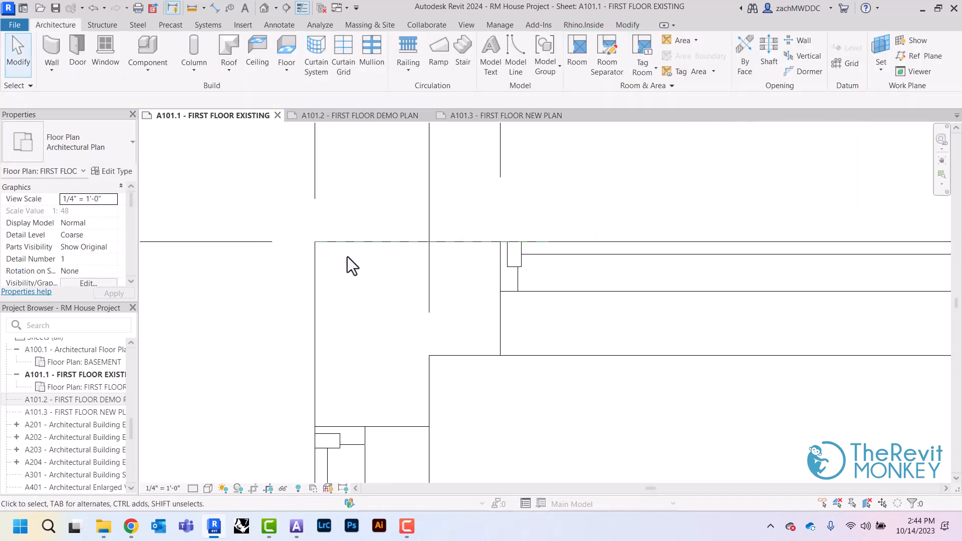
Toggle Thin Lines off and back on to compare the plan's line weights around the reference plane
{"action": "left_click", "coordinate": [303, 8]}
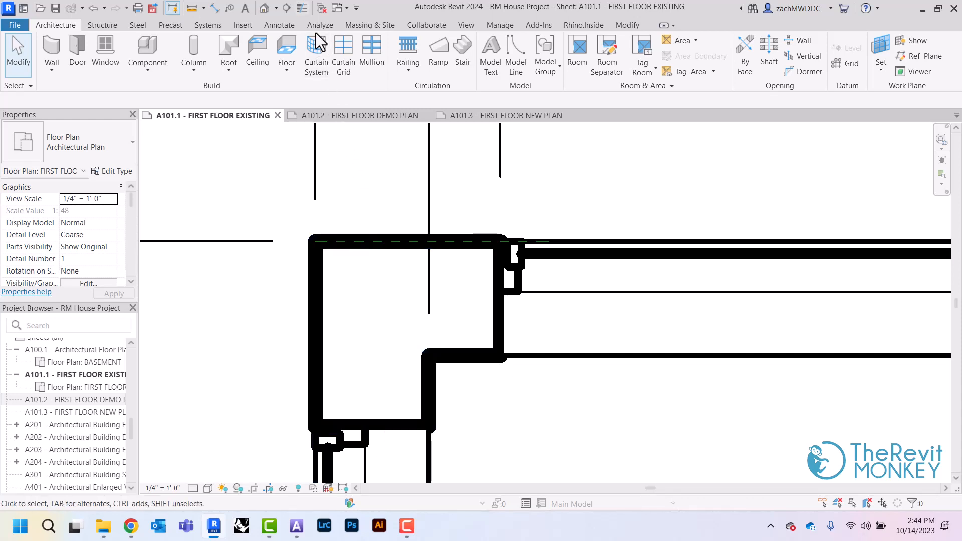
{"action": "left_click", "coordinate": [303, 7]}
{"action": "scroll", "coordinate": [335, 182], "scroll_direction": "up", "scroll_amount": 5}
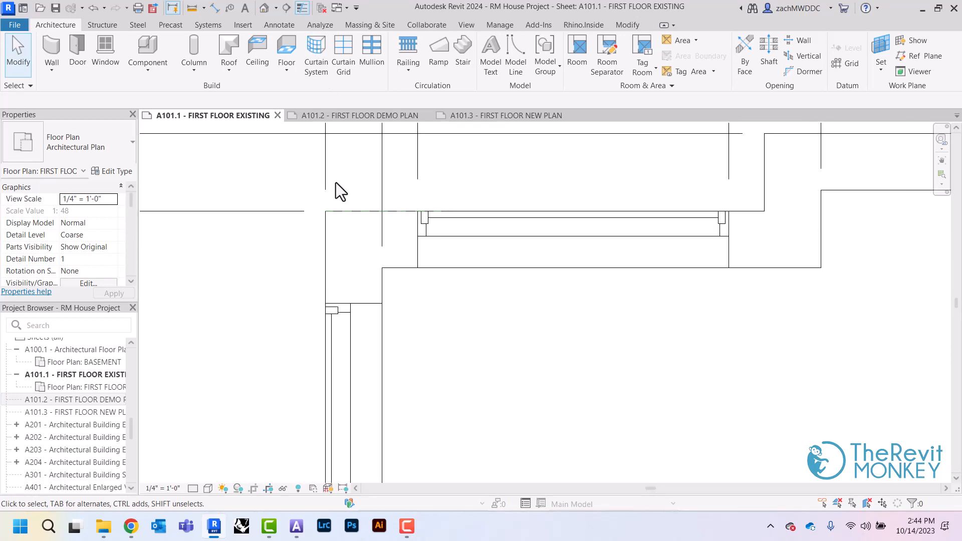
{"action": "scroll", "coordinate": [335, 182], "scroll_direction": "down", "scroll_amount": 8}
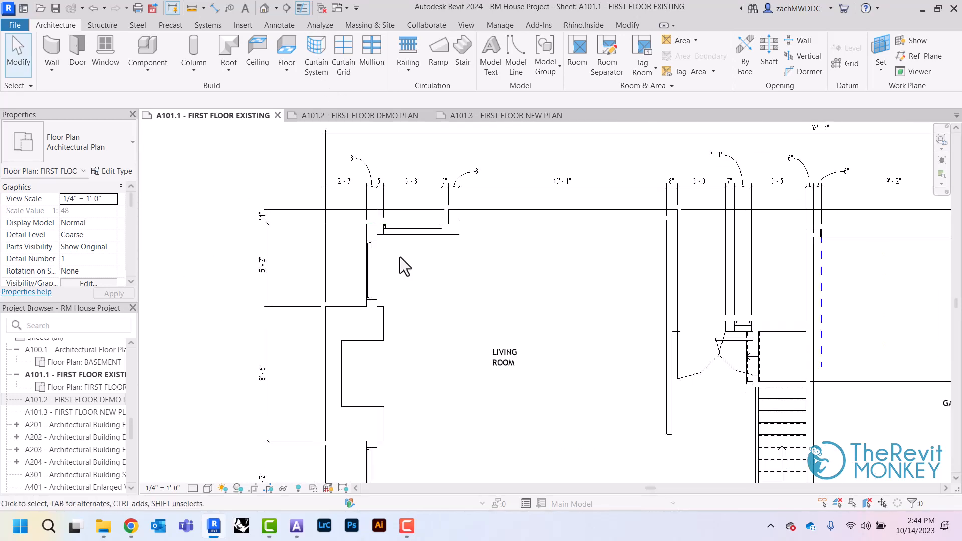
{"action": "middle_click_drag", "start_coordinate": [702, 310], "coordinate": [650, 268]}
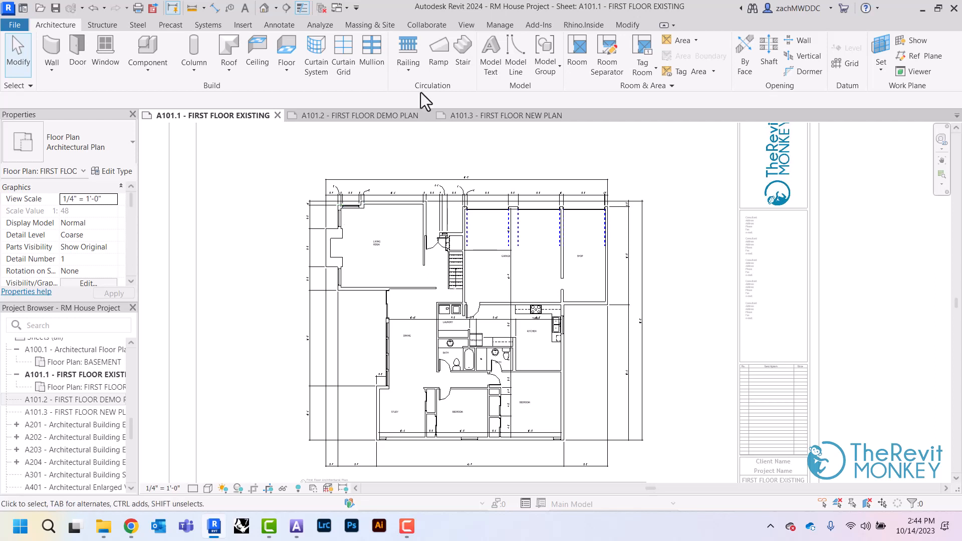
Deactivate the floor plan viewport to return to editing the sheet
{"action": "left_click", "coordinate": [467, 25]}
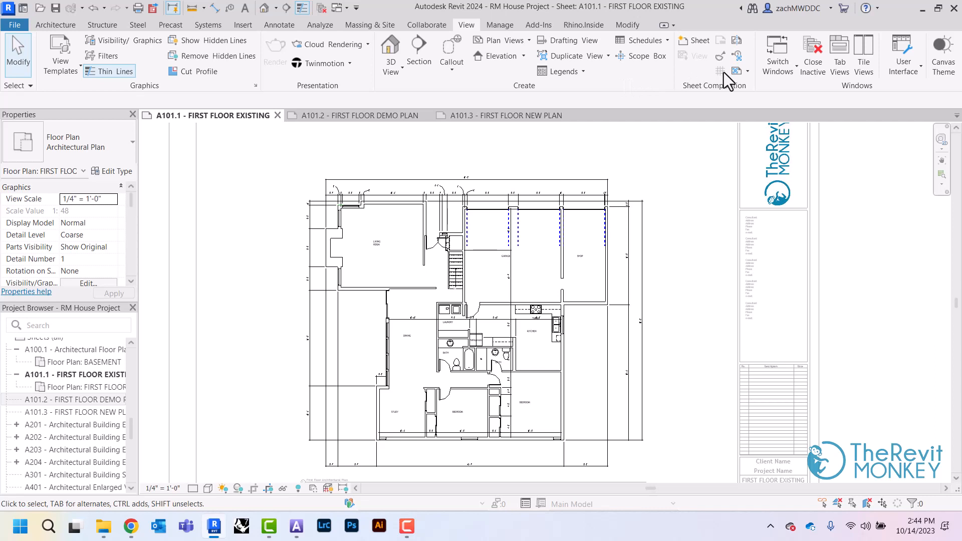
{"action": "right_click", "coordinate": [556, 149]}
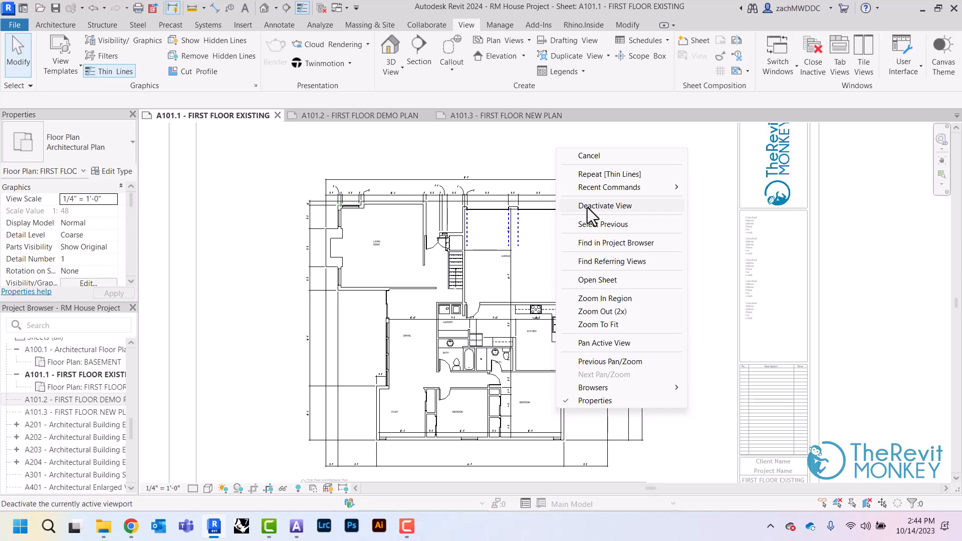
{"action": "left_click", "coordinate": [622, 206]}
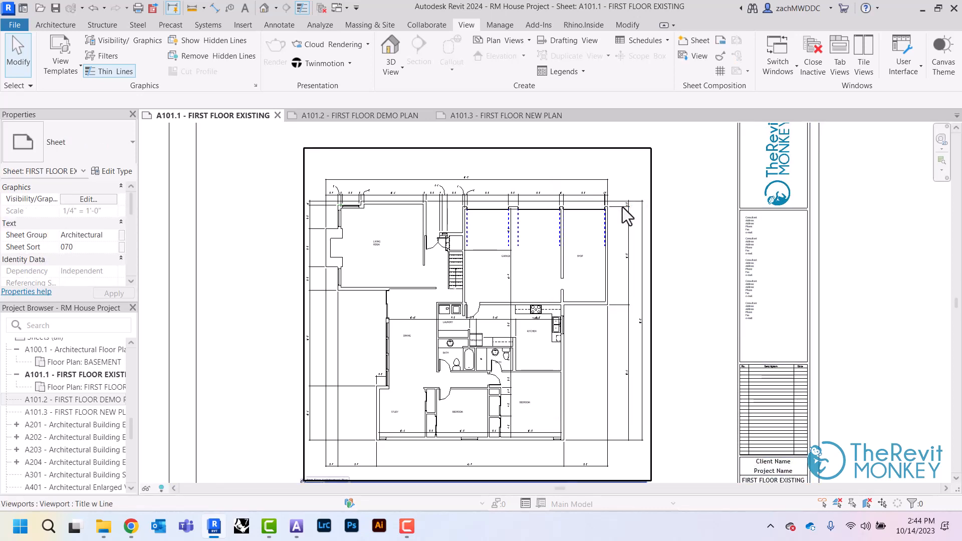
Create a new guide grid named BUILDING PLACEMENT on sheet A101.1
{"action": "left_click", "coordinate": [721, 71]}
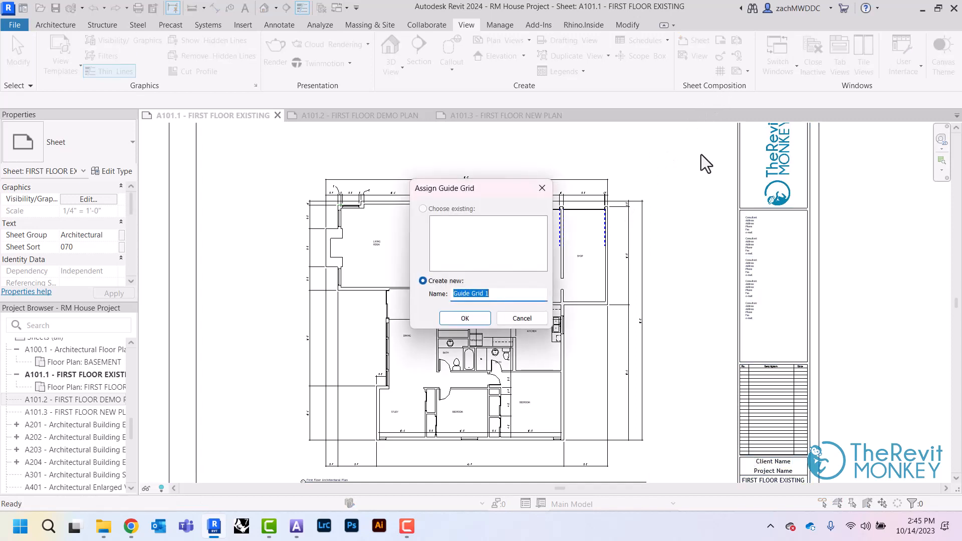
{"action": "type", "text": "BUIL"}
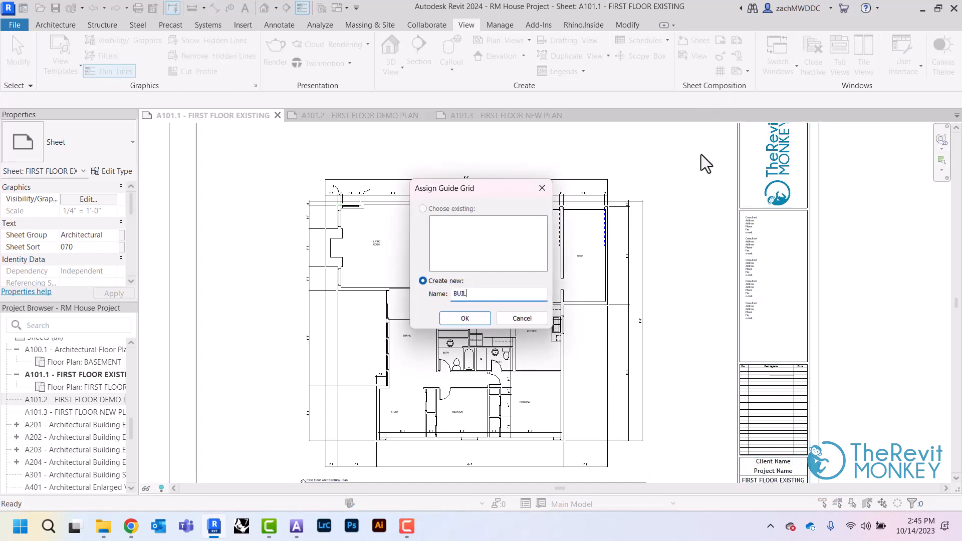
{"action": "type", "text": "DING PLACEMENT"}
{"action": "left_click", "coordinate": [465, 318]}
Shrink the BUILDING PLACEMENT guide grid to a small box with a single line crossing at the sheet's left edge
{"action": "left_click", "coordinate": [666, 262]}
{"action": "left_click", "coordinate": [763, 233]}
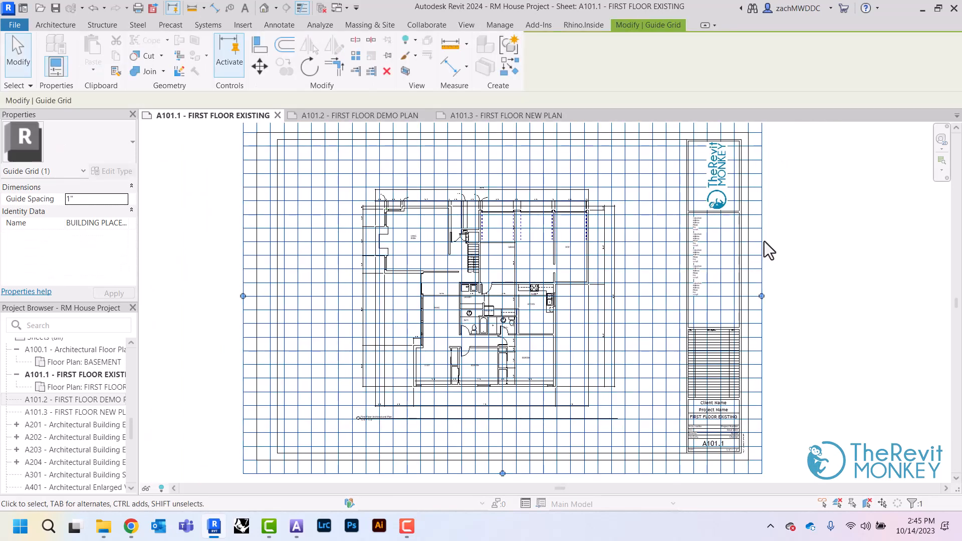
{"action": "left_click_drag", "start_coordinate": [371, 285], "coordinate": [257, 289]}
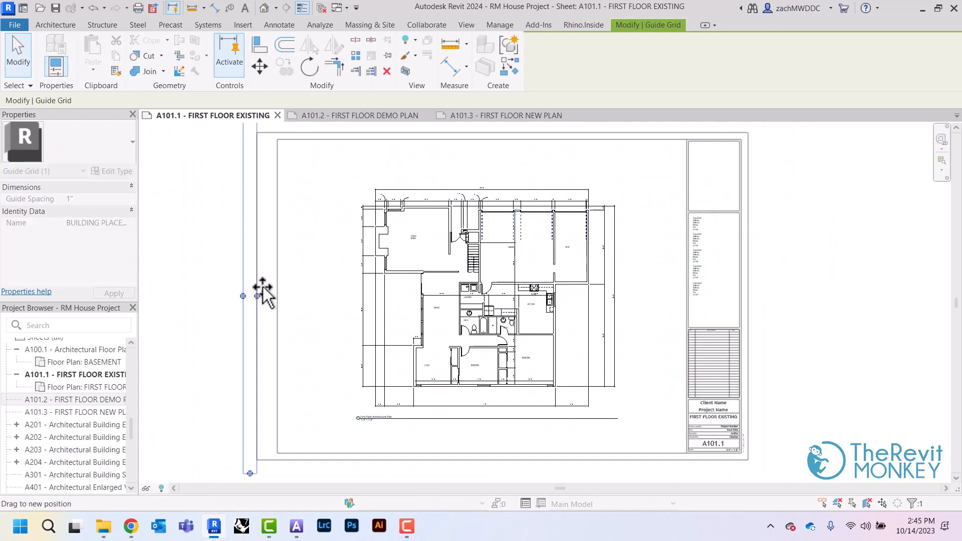
{"action": "left_click_drag", "start_coordinate": [252, 473], "coordinate": [253, 290]}
{"action": "middle_click_drag", "start_coordinate": [255, 167], "coordinate": [249, 222]}
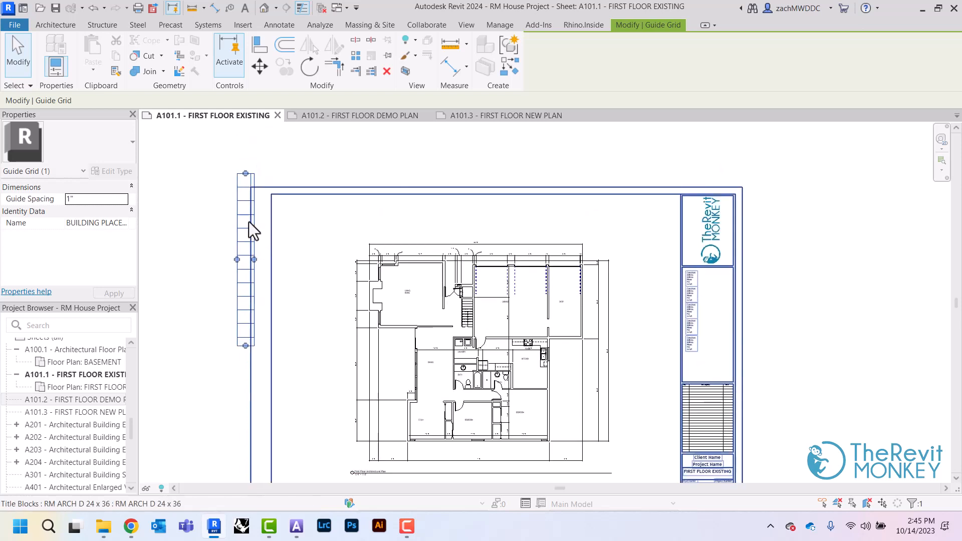
{"action": "left_click_drag", "start_coordinate": [249, 297], "coordinate": [272, 349]}
{"action": "scroll", "coordinate": [254, 330], "scroll_direction": "up", "scroll_amount": 4}
{"action": "scroll", "coordinate": [254, 348], "scroll_direction": "up", "scroll_amount": 2}
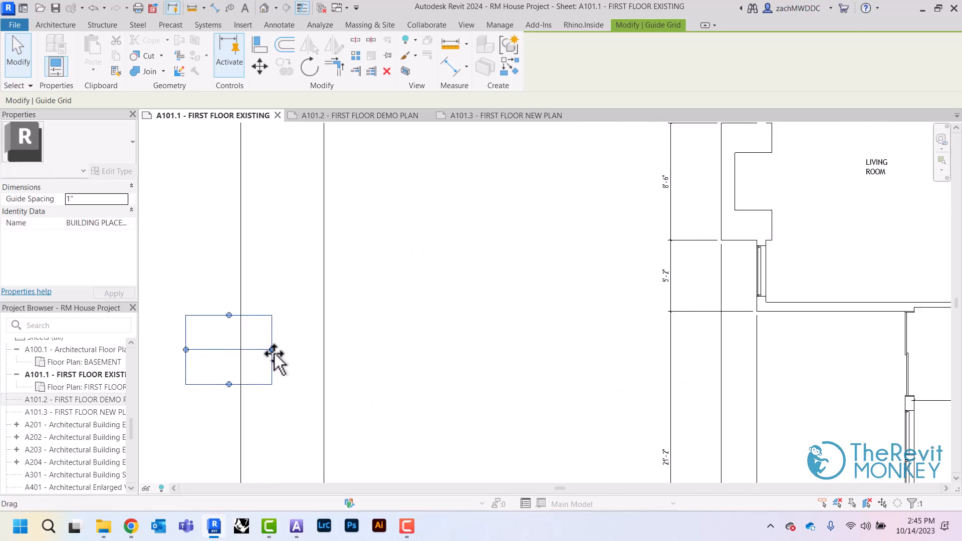
{"action": "left_click_drag", "start_coordinate": [186, 350], "coordinate": [209, 351]}
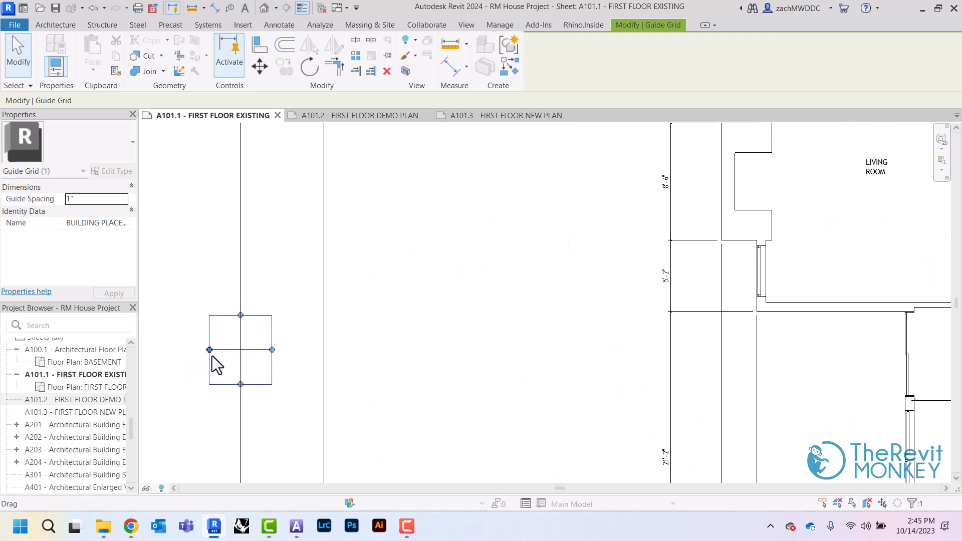
Move the BUILDING PLACEMENT guide grid so its crossing snaps to the living room's upper-left exterior wall corner
{"action": "left_click", "coordinate": [261, 67]}
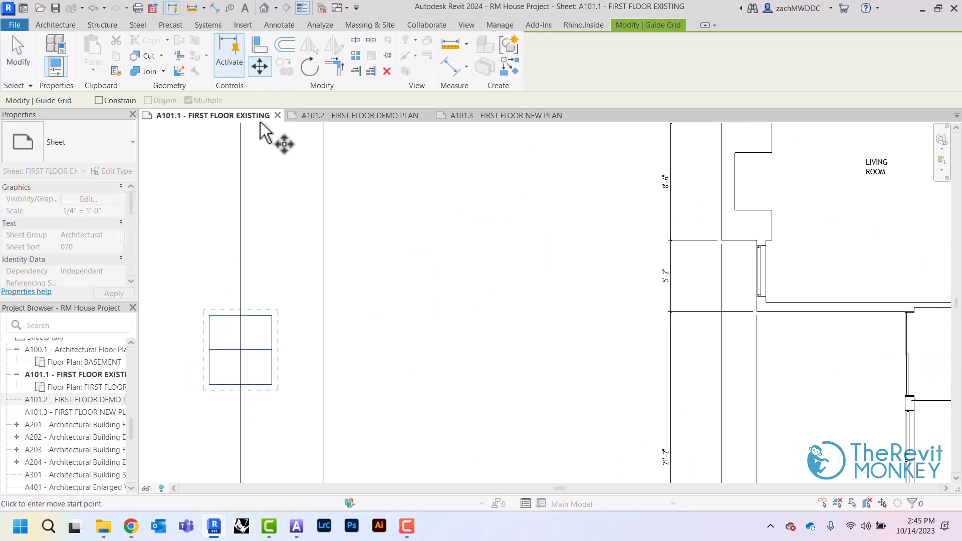
{"action": "left_click", "coordinate": [241, 349]}
{"action": "middle_click_drag", "start_coordinate": [457, 215], "coordinate": [232, 345]}
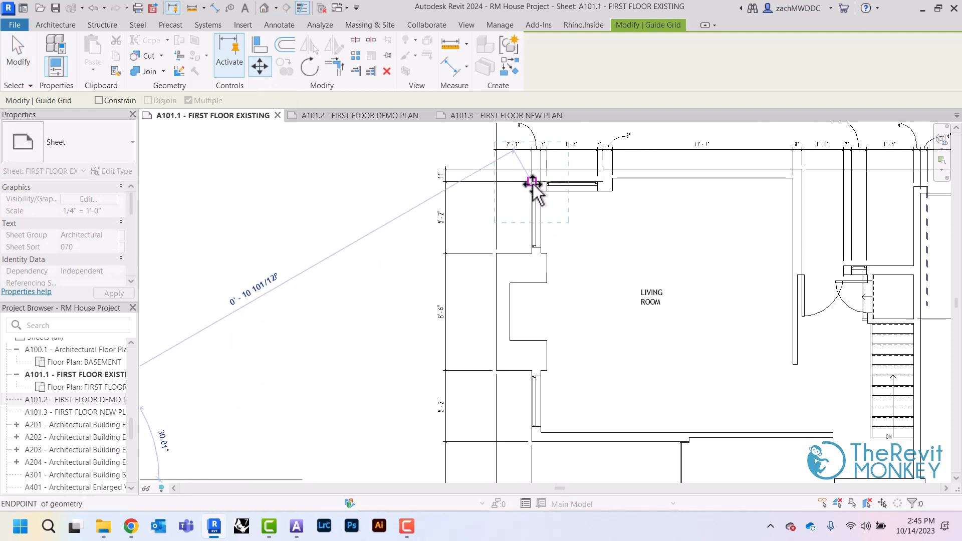
{"action": "left_click", "coordinate": [532, 182]}
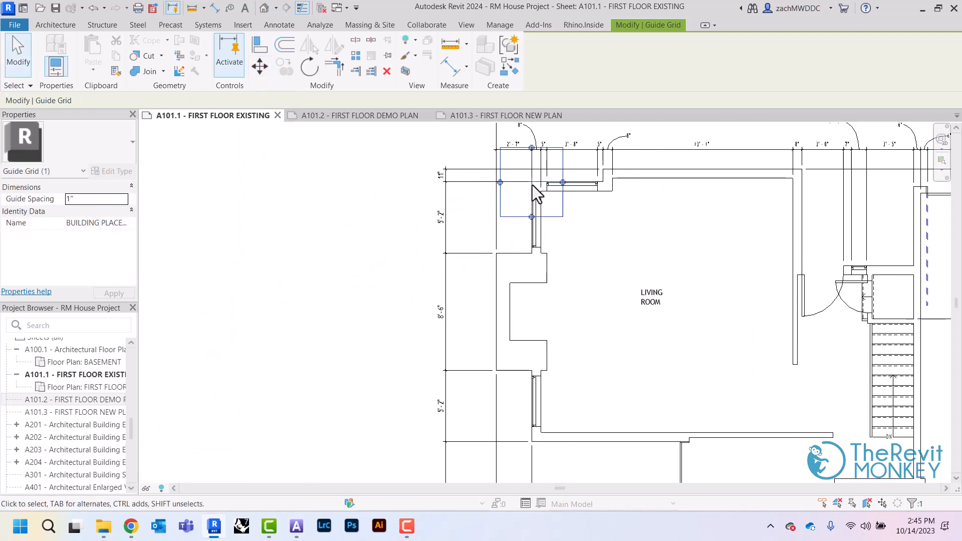
Create a second guide grid named VIEW TITLE on the sheet
{"action": "scroll", "coordinate": [452, 194], "scroll_direction": "down", "scroll_amount": 5}
{"action": "middle_click_drag", "start_coordinate": [305, 232], "coordinate": [300, 188]}
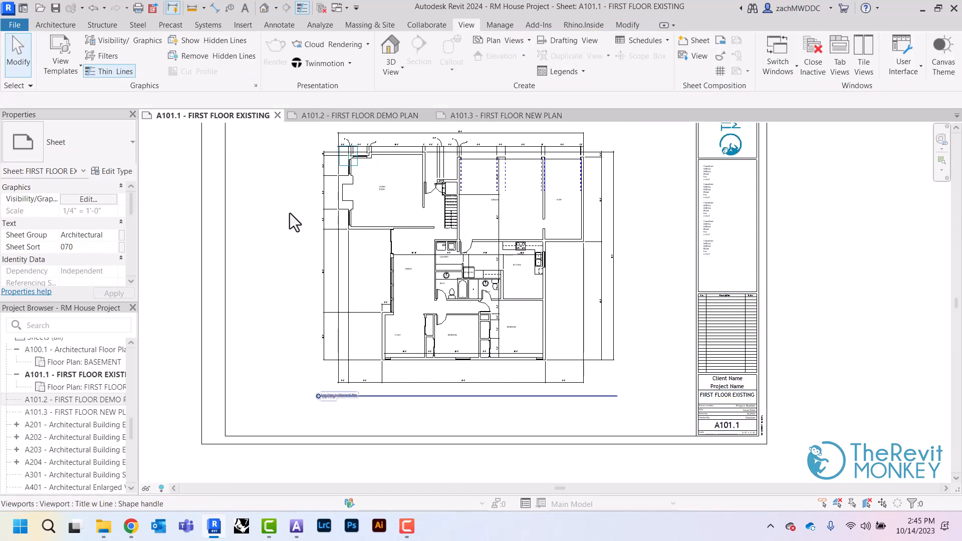
{"action": "left_click", "coordinate": [721, 72]}
{"action": "left_click", "coordinate": [434, 284]}
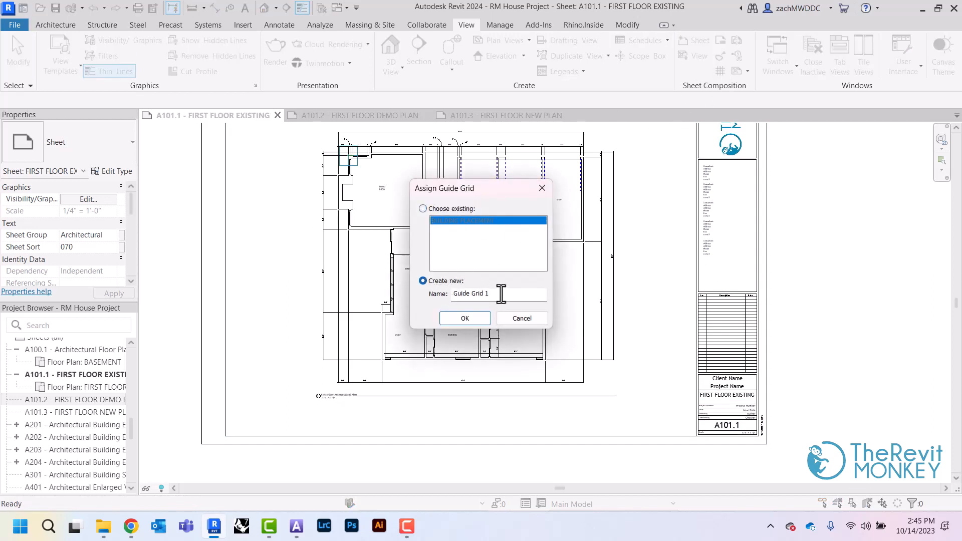
{"action": "left_click_drag", "start_coordinate": [514, 295], "coordinate": [438, 296]}
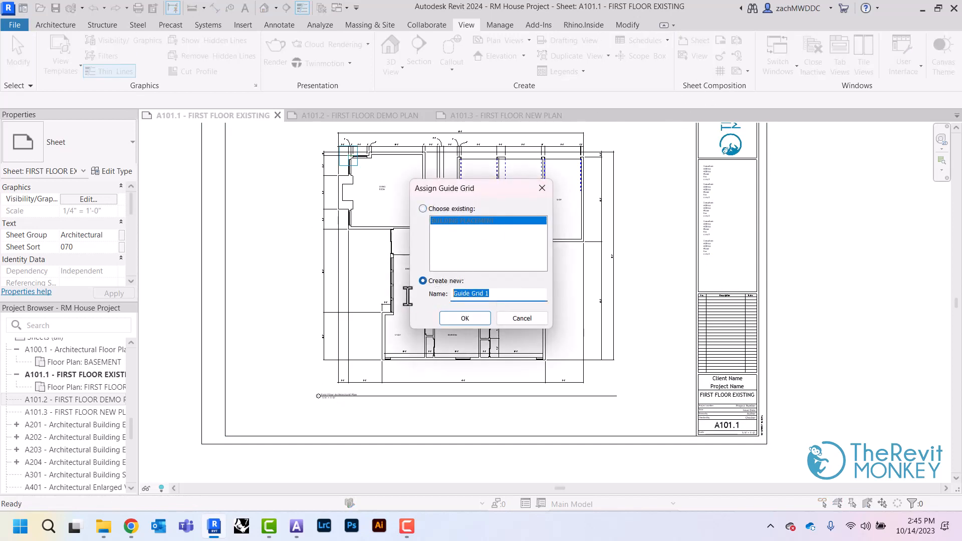
{"action": "type", "text": "VIEW TITLE"}
{"action": "left_click", "coordinate": [465, 320]}
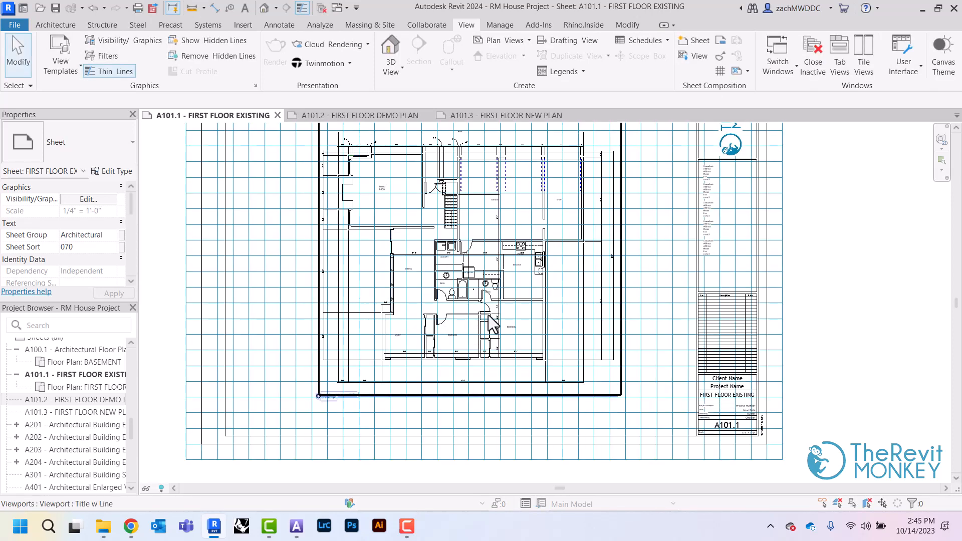
Shrink the VIEW TITLE guide grid to a narrow horizontal strip around the view title, starting at the title bubble
{"action": "left_click", "coordinate": [782, 214]}
{"action": "scroll", "coordinate": [646, 216], "scroll_direction": "down", "scroll_amount": 2}
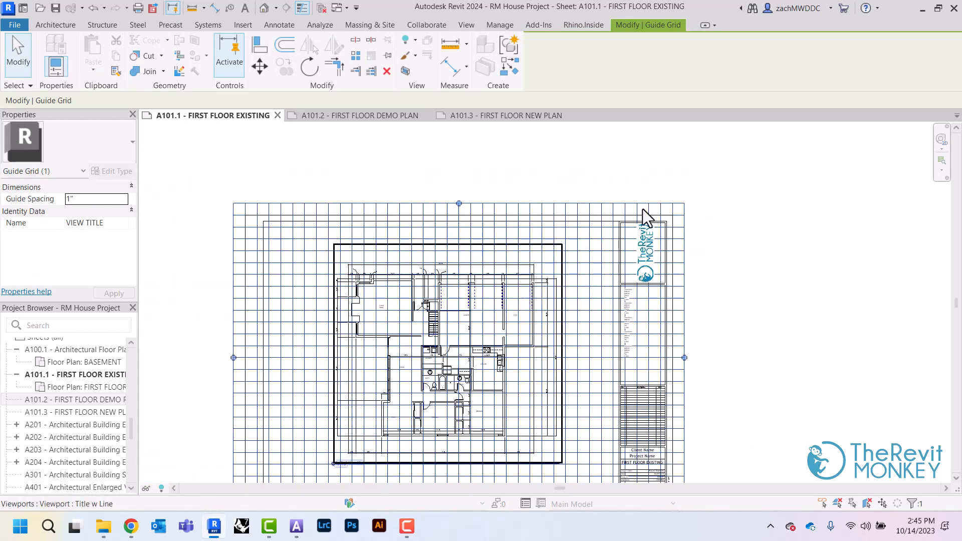
{"action": "left_click_drag", "start_coordinate": [459, 204], "coordinate": [442, 475]}
{"action": "middle_click_drag", "start_coordinate": [442, 475], "coordinate": [415, 272]}
{"action": "scroll", "coordinate": [393, 244], "scroll_direction": "up", "scroll_amount": 2}
{"action": "middle_click_drag", "start_coordinate": [470, 395], "coordinate": [551, 398]}
{"action": "left_click_drag", "start_coordinate": [519, 202], "coordinate": [518, 193]}
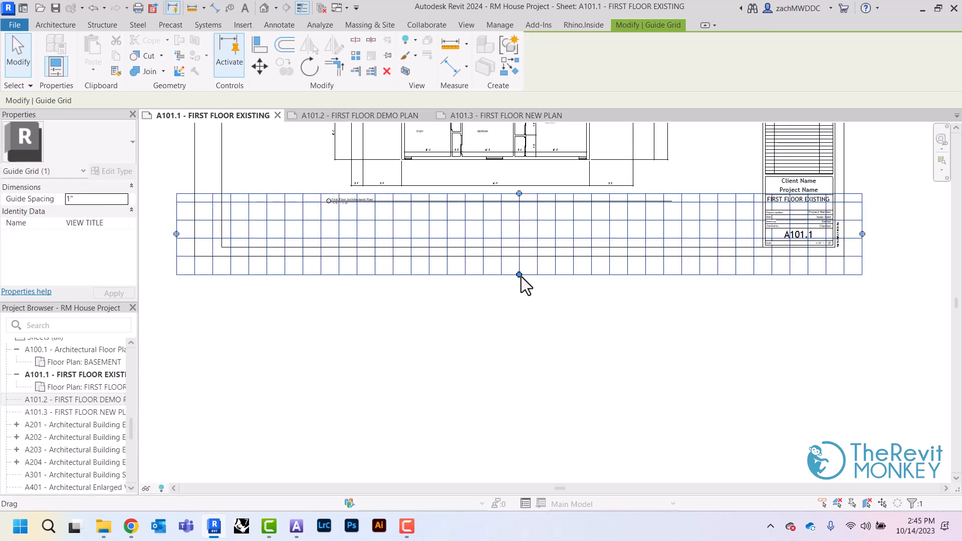
{"action": "left_click_drag", "start_coordinate": [519, 274], "coordinate": [511, 212]}
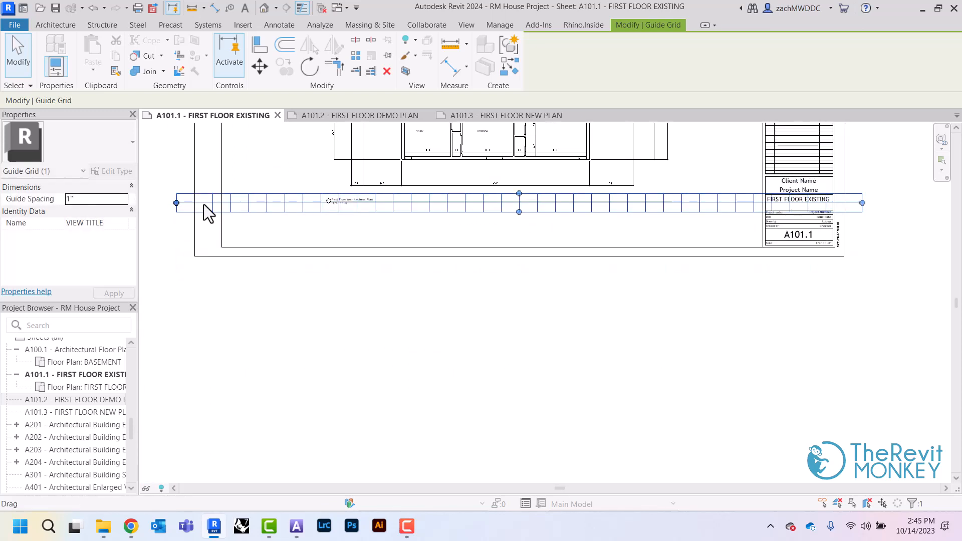
{"action": "left_click_drag", "start_coordinate": [175, 203], "coordinate": [327, 203]}
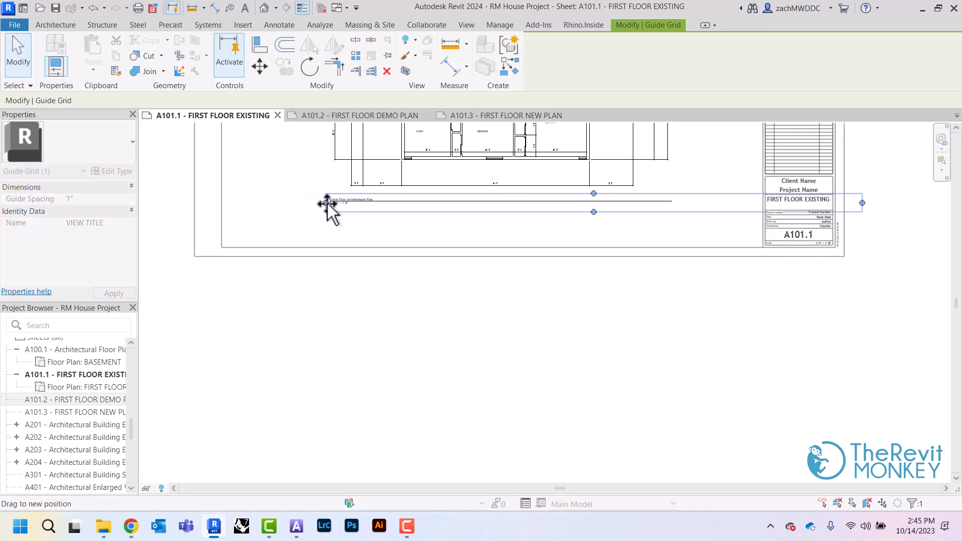
Move the VIEW TITLE guide grid so its leftmost crossing lines up with where the title line meets the title bubble
{"action": "scroll", "coordinate": [326, 204], "scroll_direction": "up", "scroll_amount": 8}
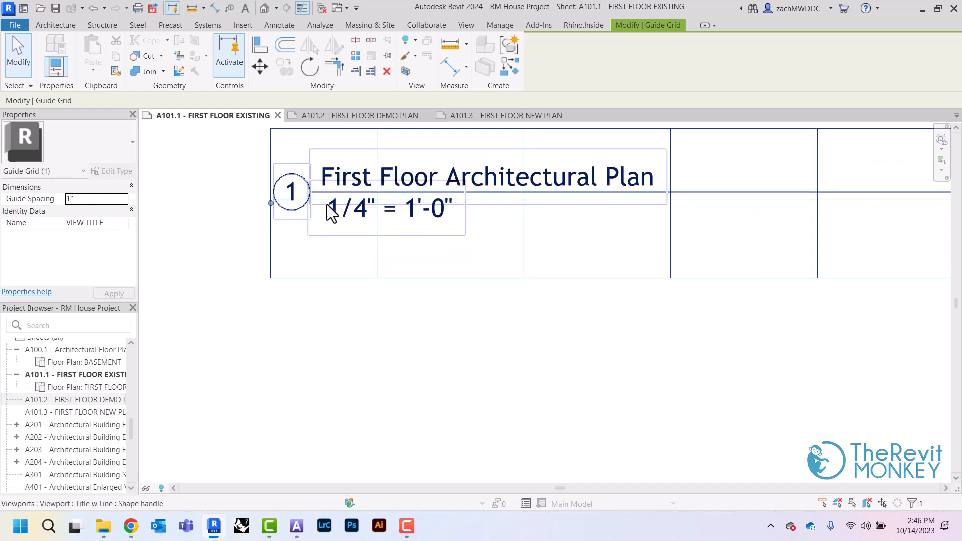
{"action": "scroll", "coordinate": [326, 205], "scroll_direction": "up", "scroll_amount": 3}
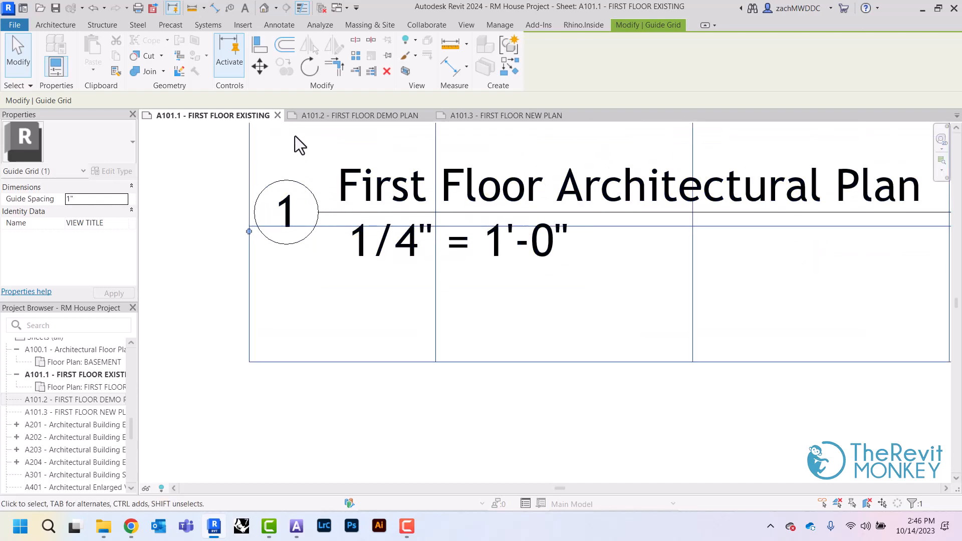
{"action": "left_click", "coordinate": [261, 68]}
{"action": "left_click", "coordinate": [435, 226]}
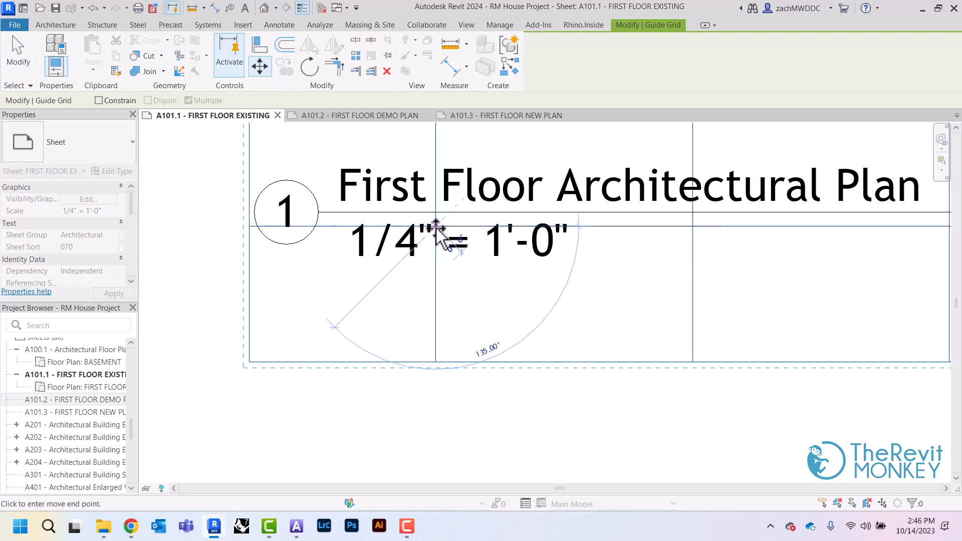
{"action": "scroll", "coordinate": [319, 212], "scroll_direction": "up", "scroll_amount": 6}
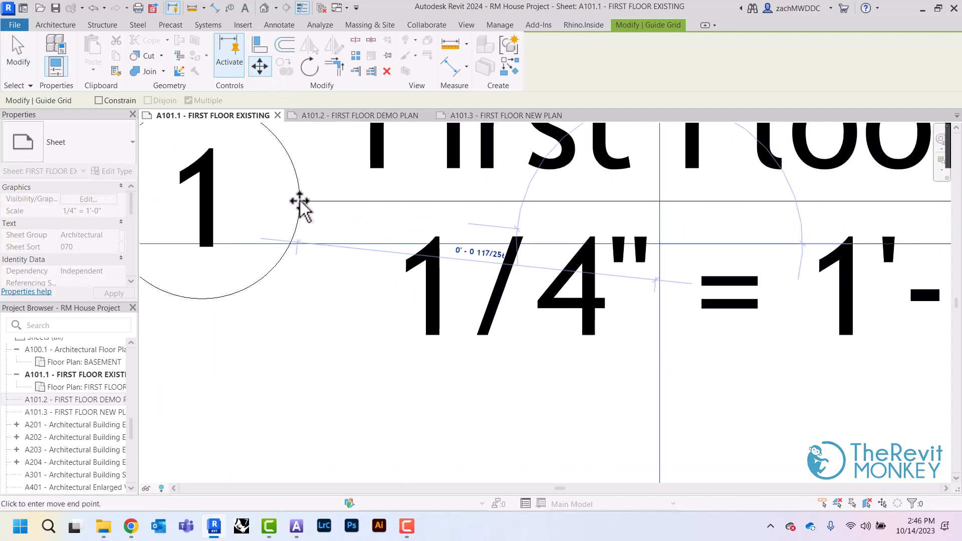
{"action": "scroll", "coordinate": [300, 201], "scroll_direction": "up", "scroll_amount": 3}
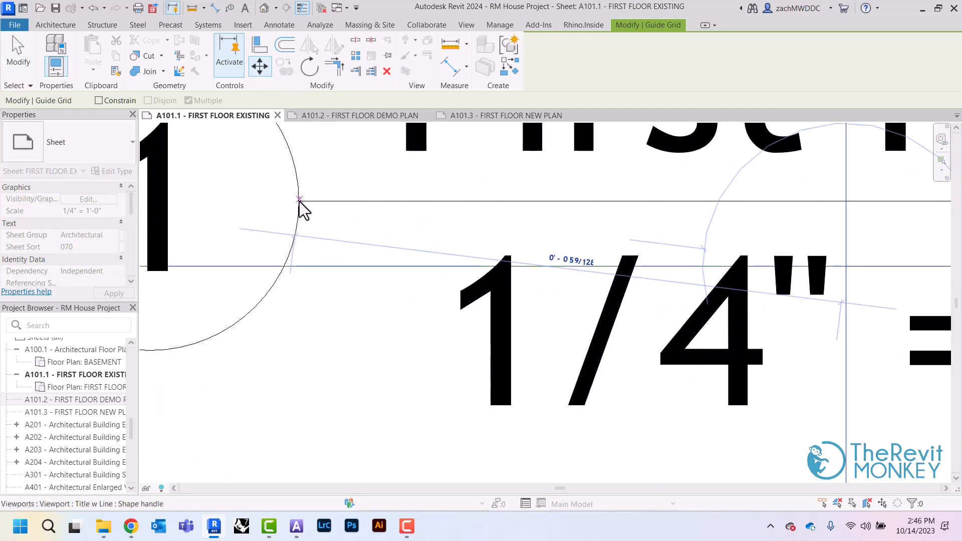
{"action": "left_click", "coordinate": [300, 200]}
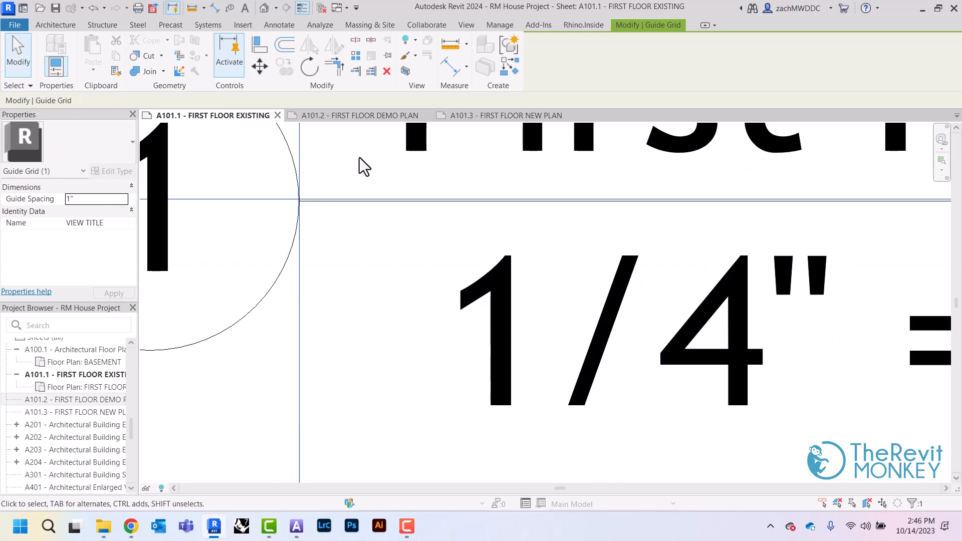
{"action": "key", "text": "Down"}
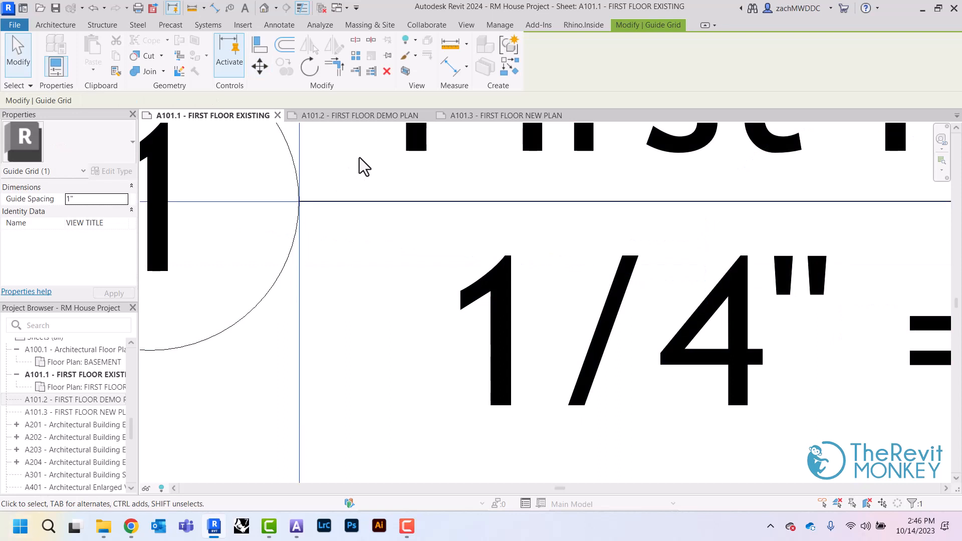
{"action": "scroll", "coordinate": [359, 158], "scroll_direction": "down", "scroll_amount": 1}
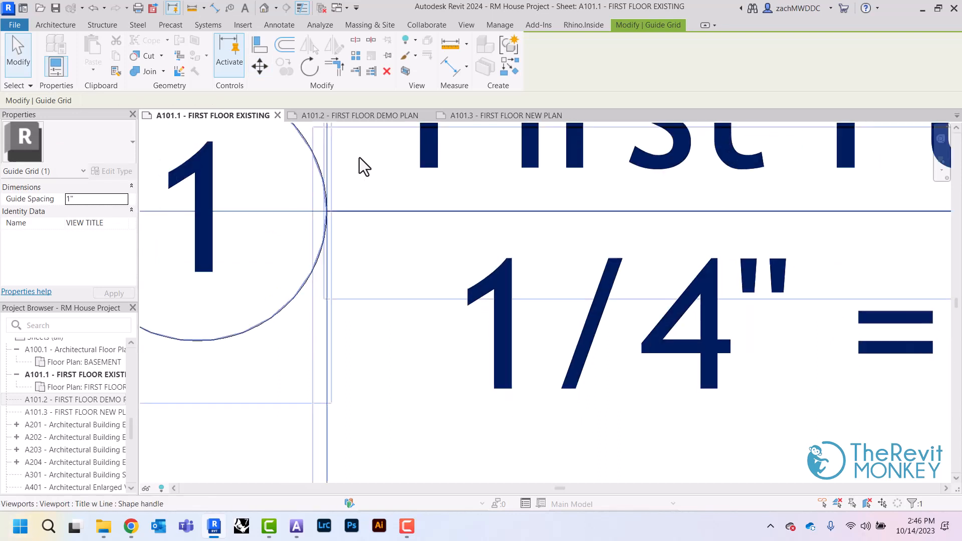
{"action": "scroll", "coordinate": [359, 157], "scroll_direction": "down", "scroll_amount": 8}
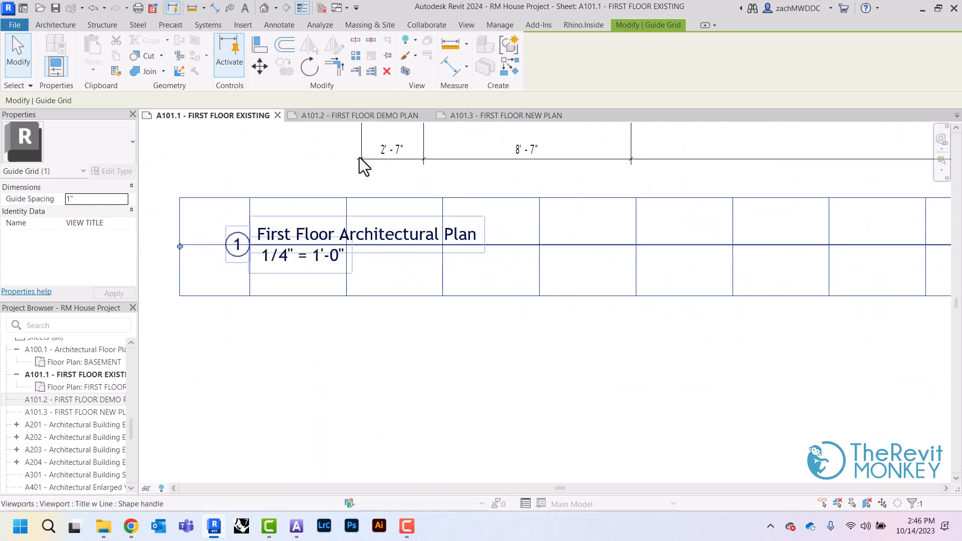
{"action": "left_click", "coordinate": [497, 380]}
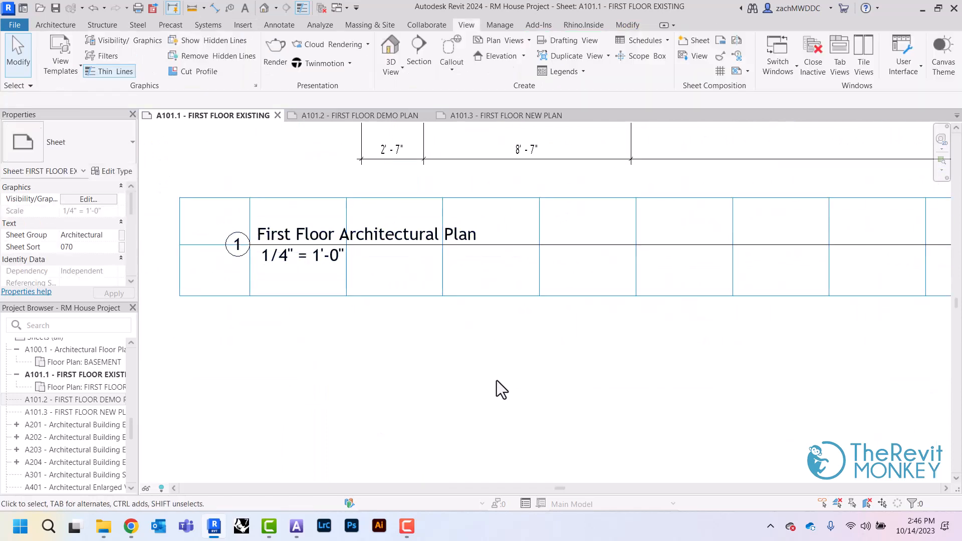
Stretch the right end of the floor plan's view title line to the nearest vertical line of the guide grid
{"action": "left_click", "coordinate": [507, 251]}
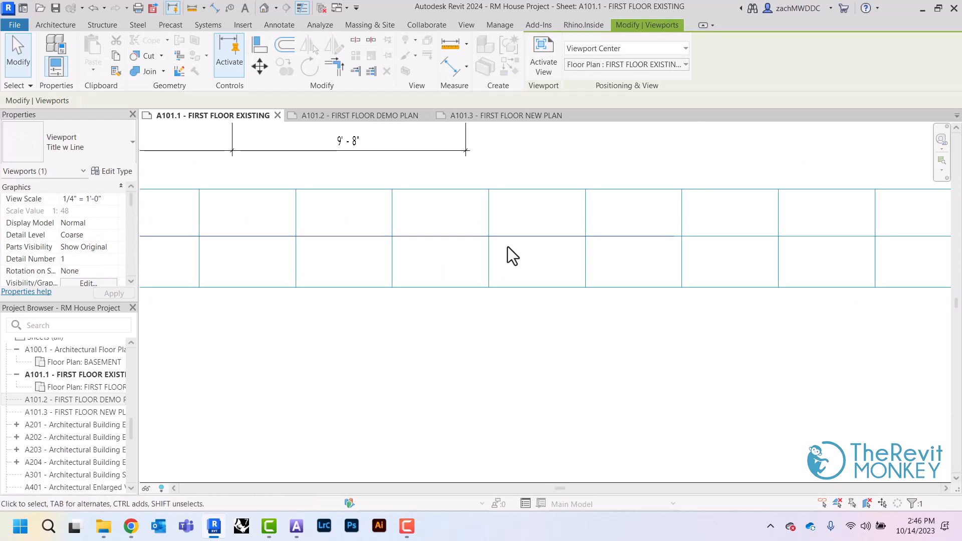
{"action": "middle_click_drag", "start_coordinate": [507, 246], "coordinate": [496, 245]}
{"action": "scroll", "coordinate": [315, 221], "scroll_direction": "up", "scroll_amount": 2}
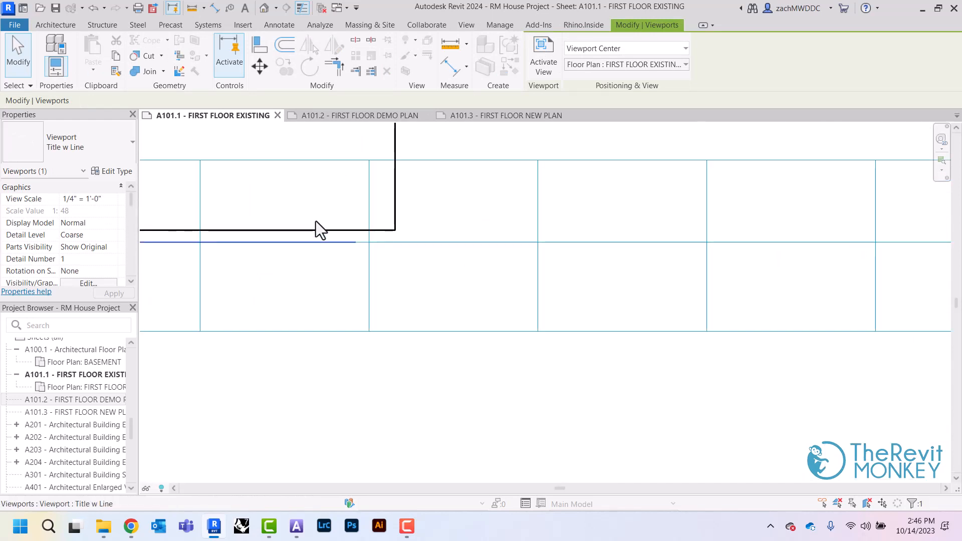
{"action": "left_click", "coordinate": [232, 134]}
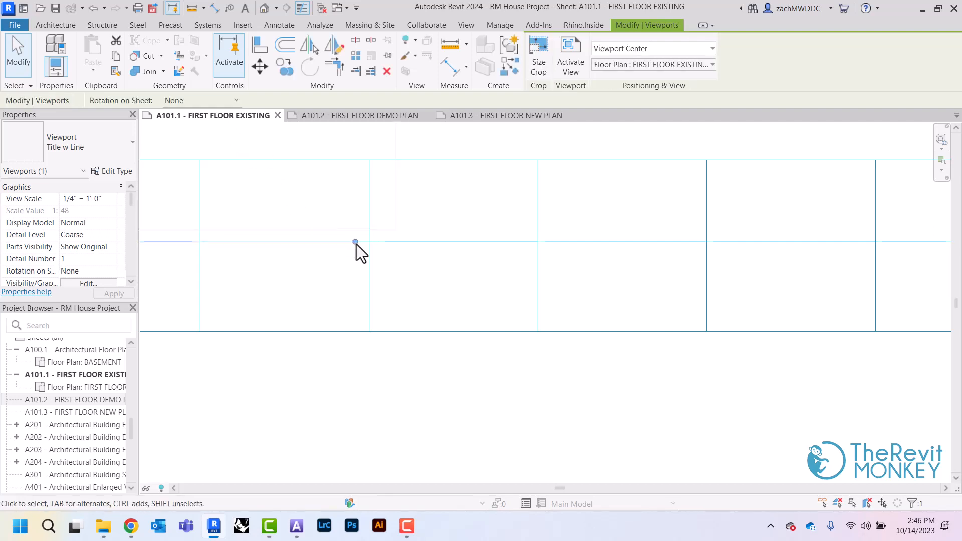
{"action": "left_click_drag", "start_coordinate": [355, 242], "coordinate": [380, 266]}
{"action": "scroll", "coordinate": [364, 241], "scroll_direction": "up", "scroll_amount": 3}
{"action": "left_click", "coordinate": [380, 266]}
{"action": "scroll", "coordinate": [380, 266], "scroll_direction": "down", "scroll_amount": 3}
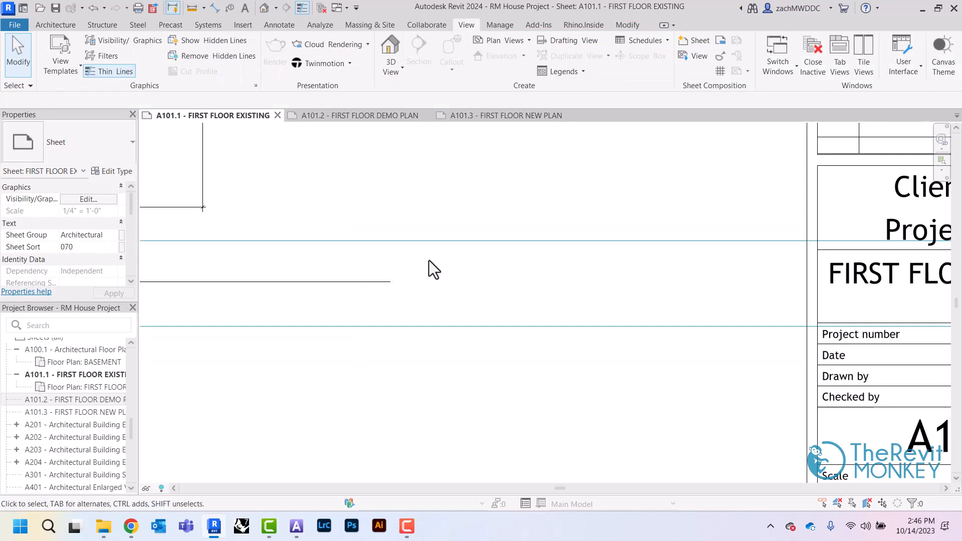
Shorten the VIEW TITLE guide grid so its right edge ends just past the end of the title line
{"action": "left_click", "coordinate": [535, 248]}
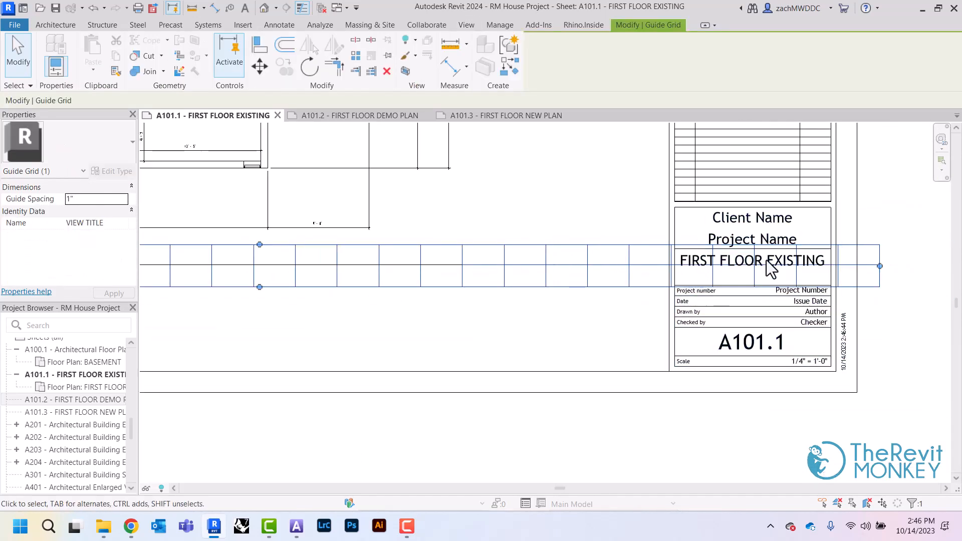
{"action": "left_click_drag", "start_coordinate": [479, 257], "coordinate": [478, 259]}
{"action": "left_click", "coordinate": [538, 220]}
{"action": "scroll", "coordinate": [538, 220], "scroll_direction": "down", "scroll_amount": 2}
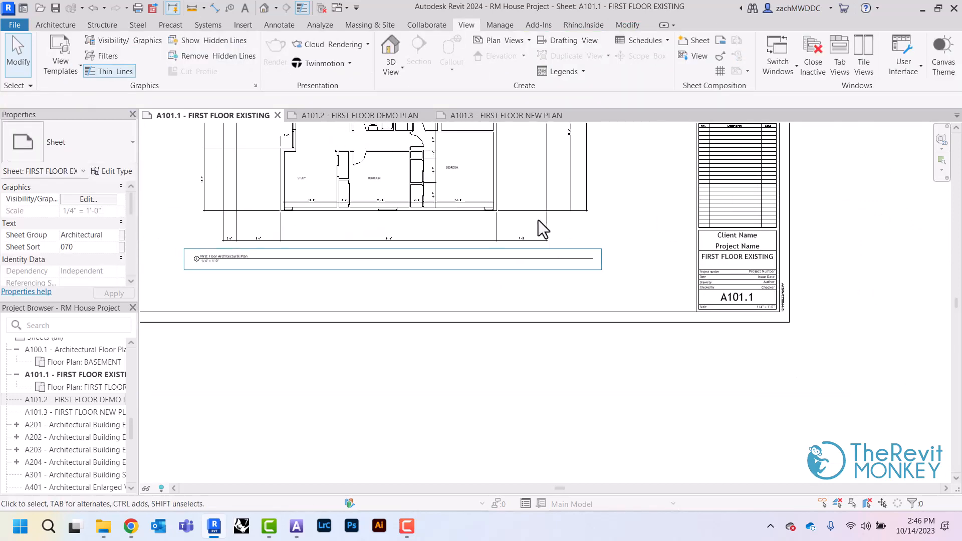
{"action": "right_click", "coordinate": [639, 176]}
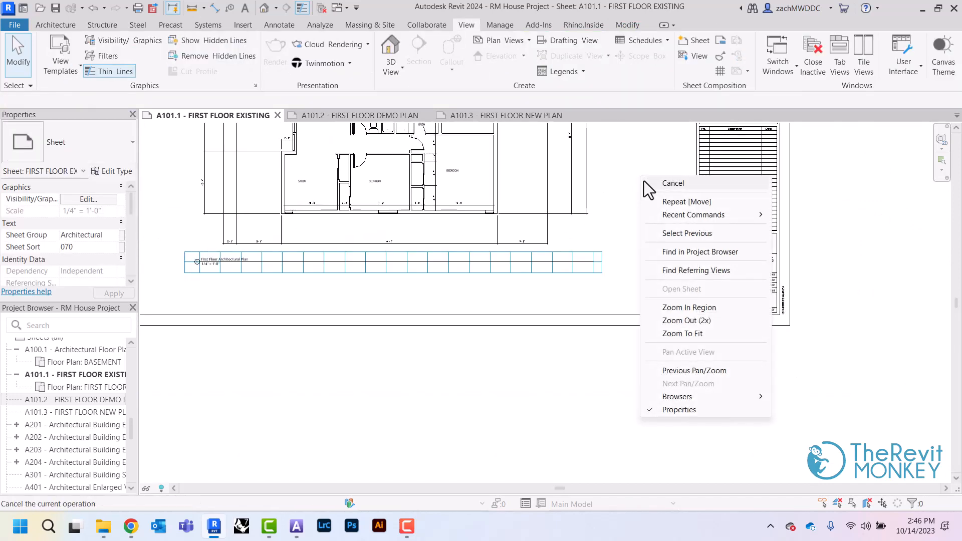
{"action": "middle_click_drag", "start_coordinate": [649, 179], "coordinate": [665, 233]}
{"action": "scroll", "coordinate": [648, 179], "scroll_direction": "down", "scroll_amount": 1}
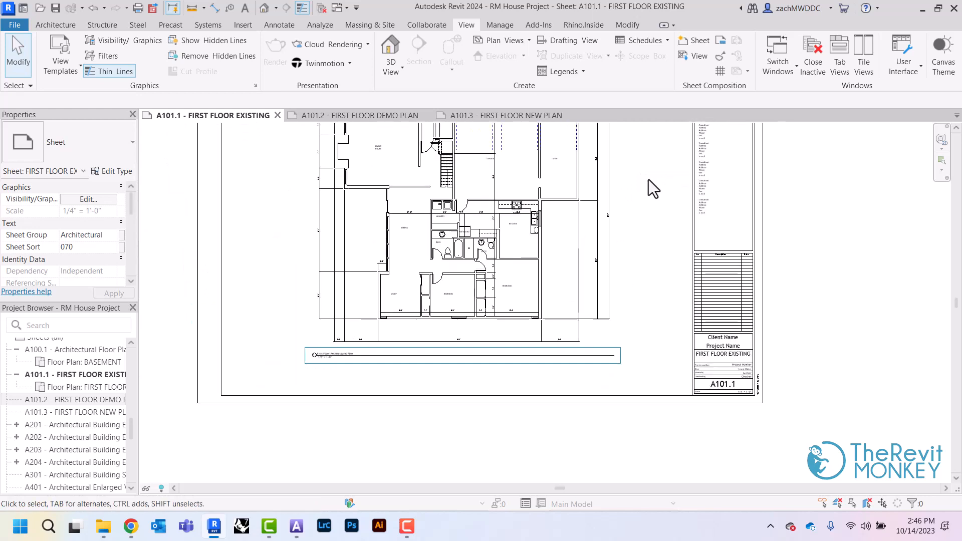
{"action": "middle_click_drag", "start_coordinate": [634, 145], "coordinate": [634, 189]}
Assign the existing BUILDING PLACEMENT guide grid to sheet A101.2 - FIRST FLOOR DEMO PLAN
{"action": "left_click", "coordinate": [374, 119]}
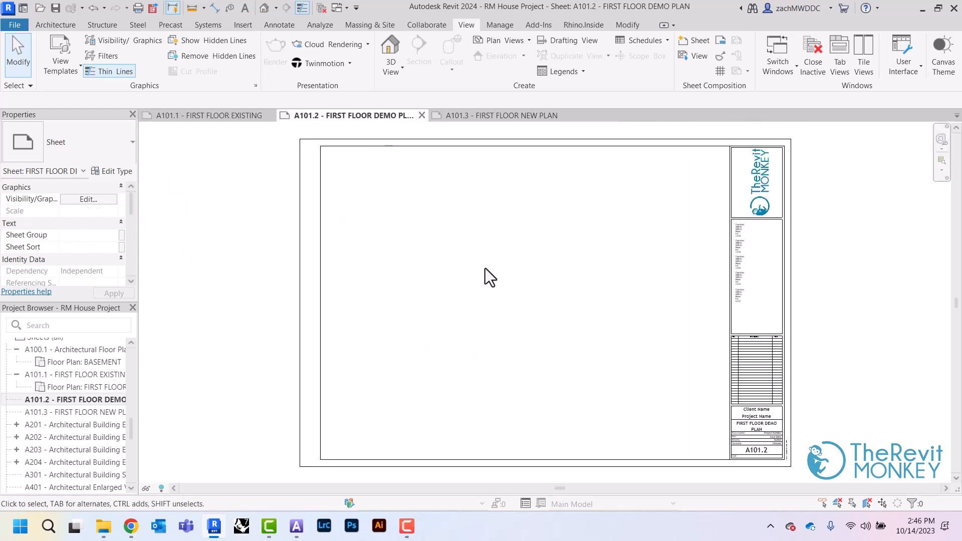
{"action": "left_click", "coordinate": [720, 71]}
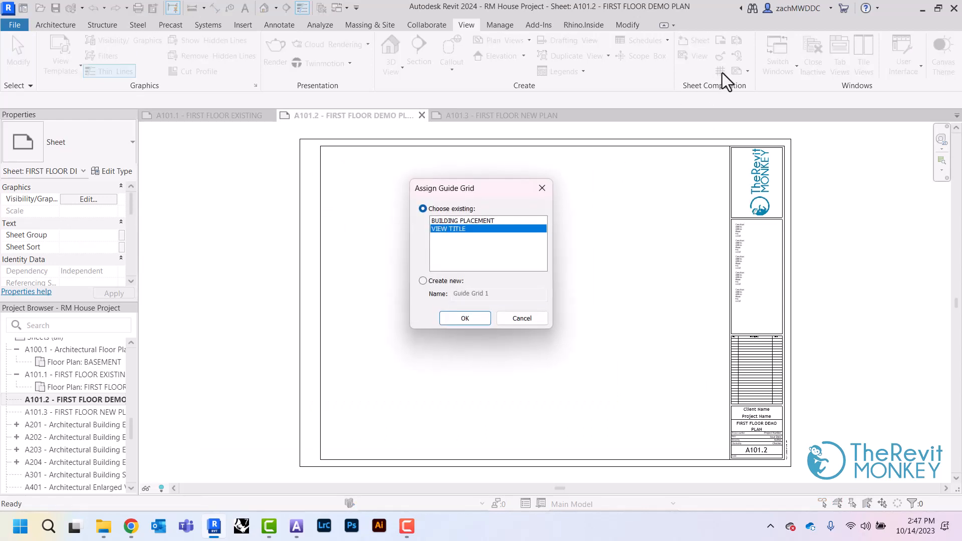
{"action": "left_click", "coordinate": [481, 221]}
{"action": "left_click", "coordinate": [472, 320]}
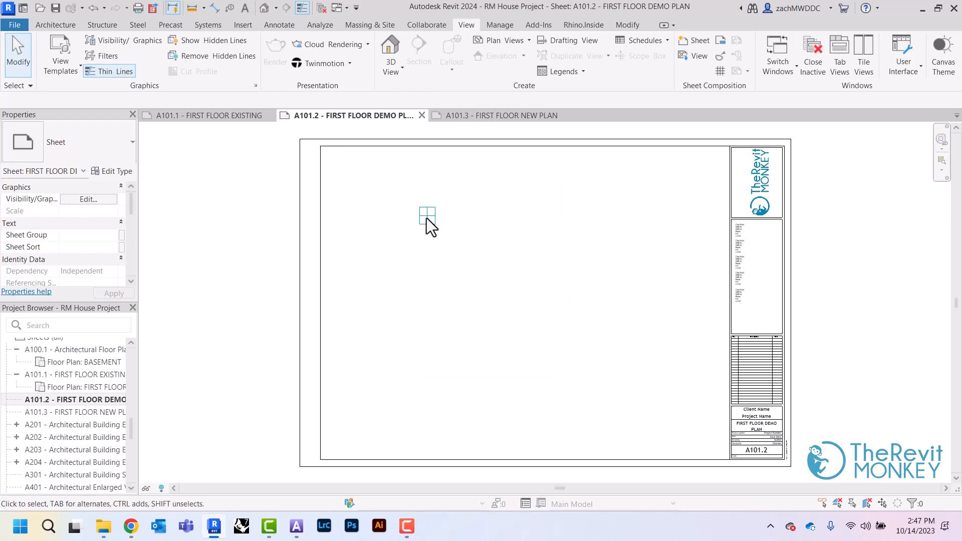
Place the FIRST FLOOR DEMO architectural floor plan on sheet A101.2
{"action": "scroll", "coordinate": [92, 387], "scroll_direction": "up", "scroll_amount": 5}
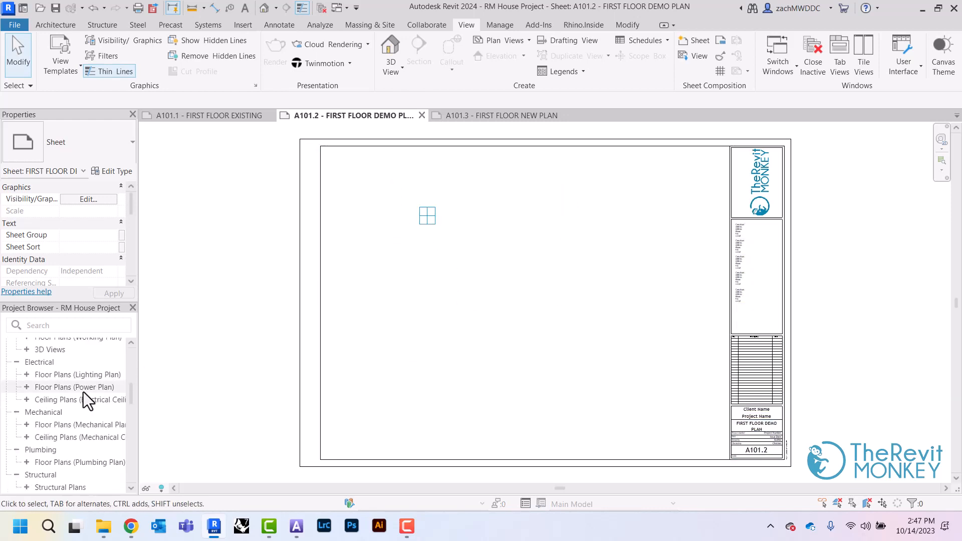
{"action": "scroll", "coordinate": [84, 391], "scroll_direction": "up", "scroll_amount": 5}
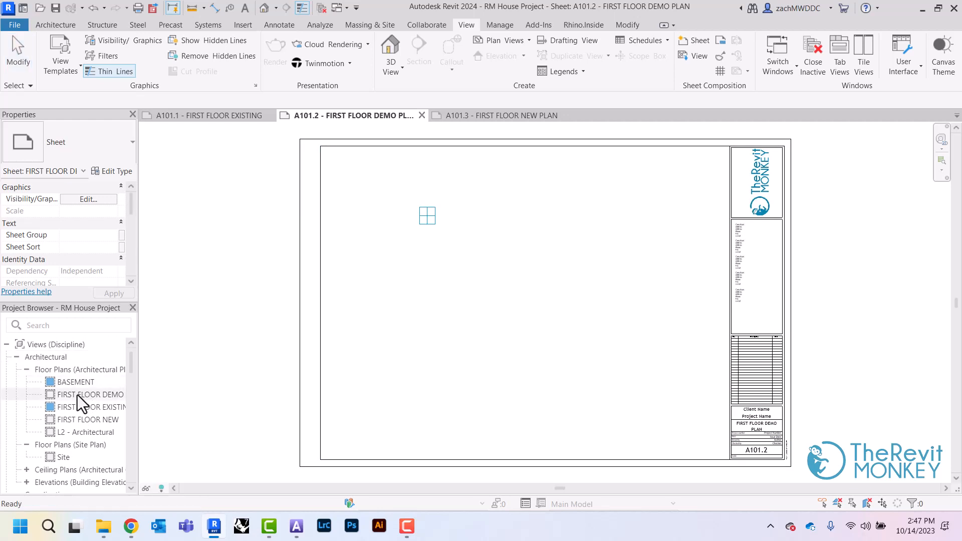
{"action": "left_click", "coordinate": [77, 395]}
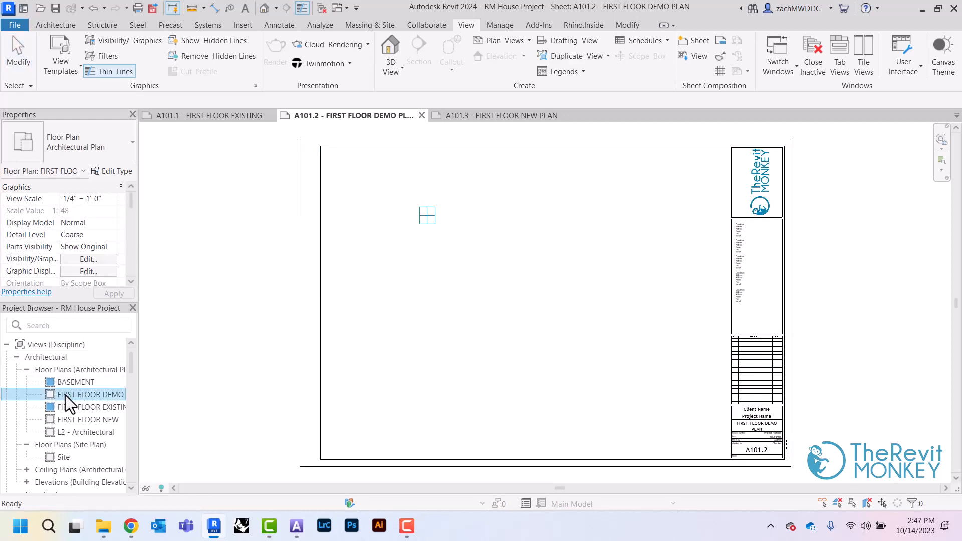
{"action": "left_click", "coordinate": [519, 303]}
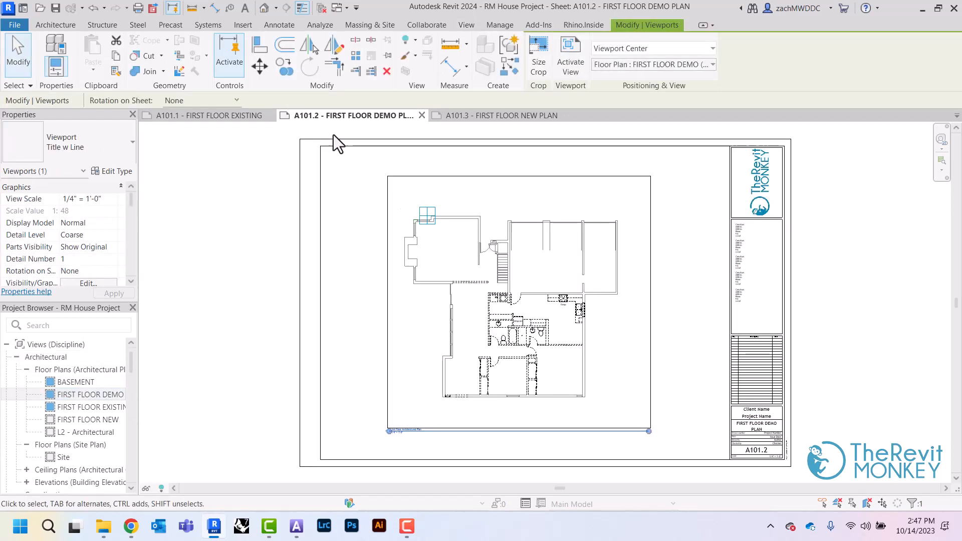
Move the demo plan viewport so the living room's upper-left exterior wall corner snaps to the BUILDING PLACEMENT grid crossing
{"action": "left_click", "coordinate": [259, 66]}
{"action": "scroll", "coordinate": [400, 212], "scroll_direction": "up", "scroll_amount": 4}
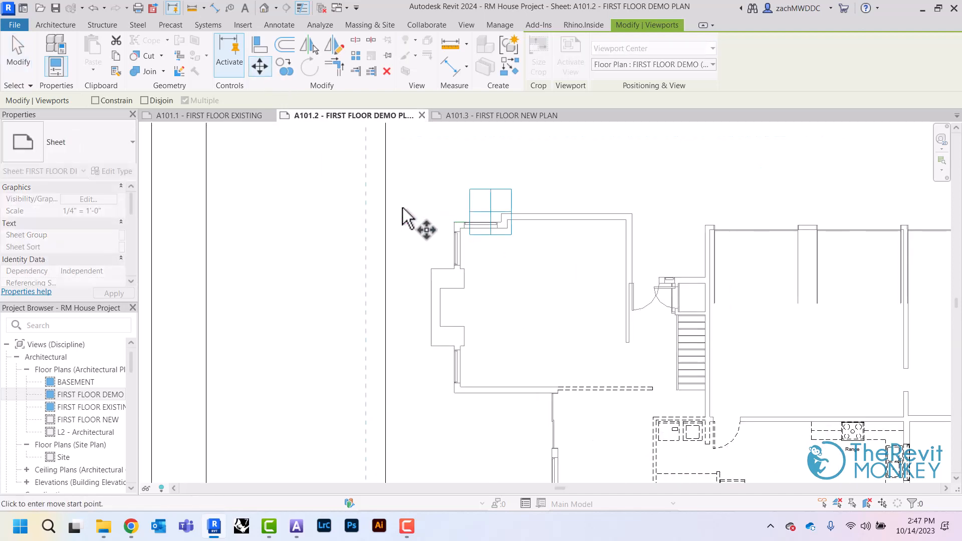
{"action": "scroll", "coordinate": [402, 207], "scroll_direction": "up", "scroll_amount": 2}
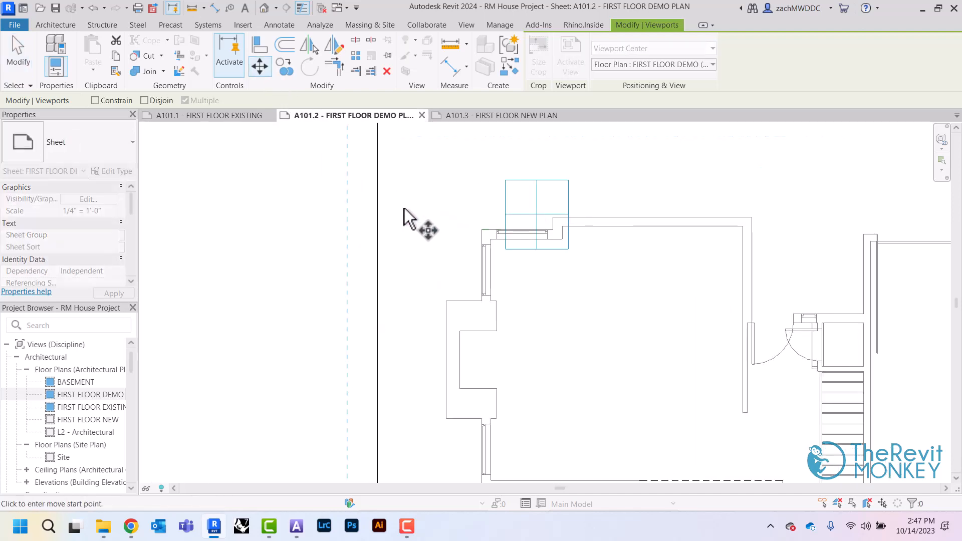
{"action": "left_click", "coordinate": [482, 231]}
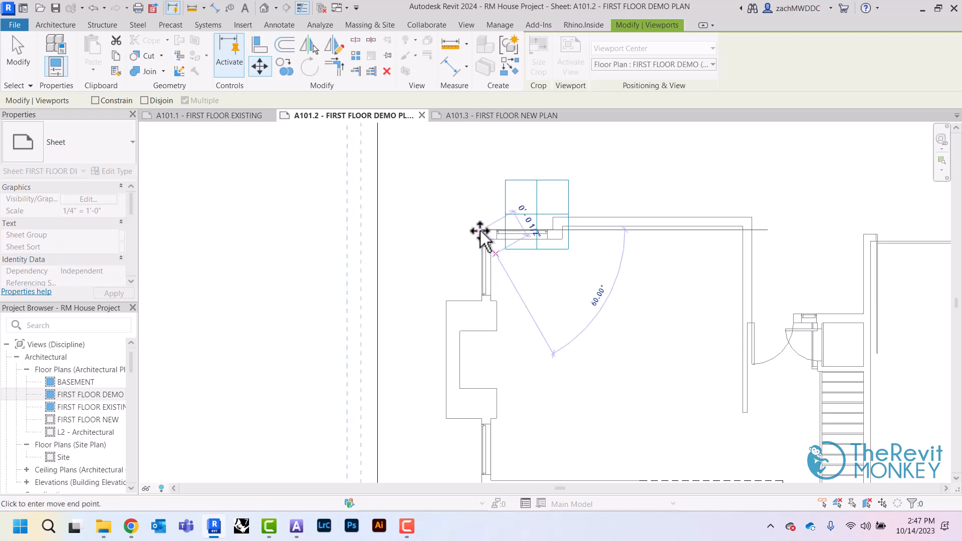
{"action": "left_click", "coordinate": [537, 215]}
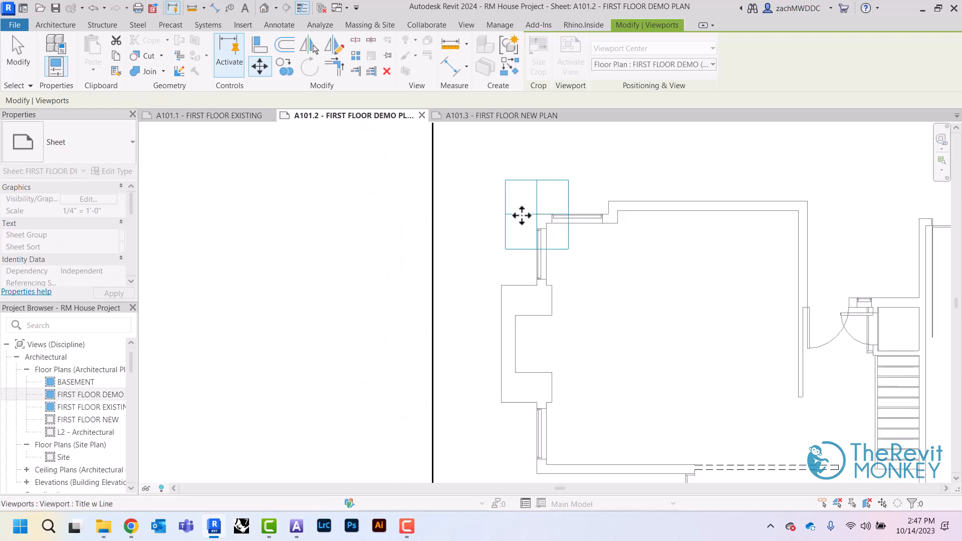
{"action": "scroll", "coordinate": [334, 193], "scroll_direction": "down", "scroll_amount": 4}
{"action": "middle_click_drag", "start_coordinate": [444, 341], "coordinate": [354, 224]}
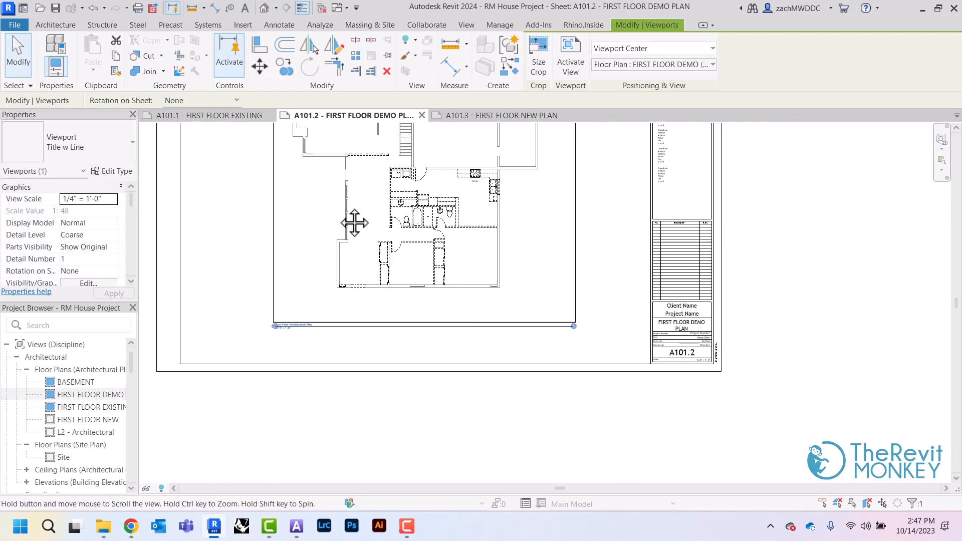
{"action": "left_click", "coordinate": [364, 348]}
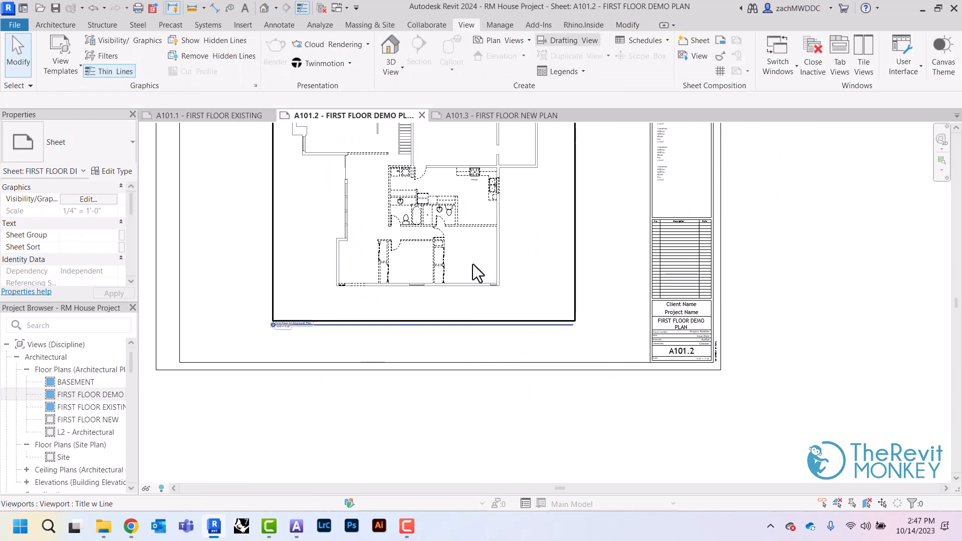
Switch the guide grid assigned to sheet A101.2 to VIEW TITLE
{"action": "left_click", "coordinate": [718, 73]}
{"action": "left_click", "coordinate": [455, 228]}
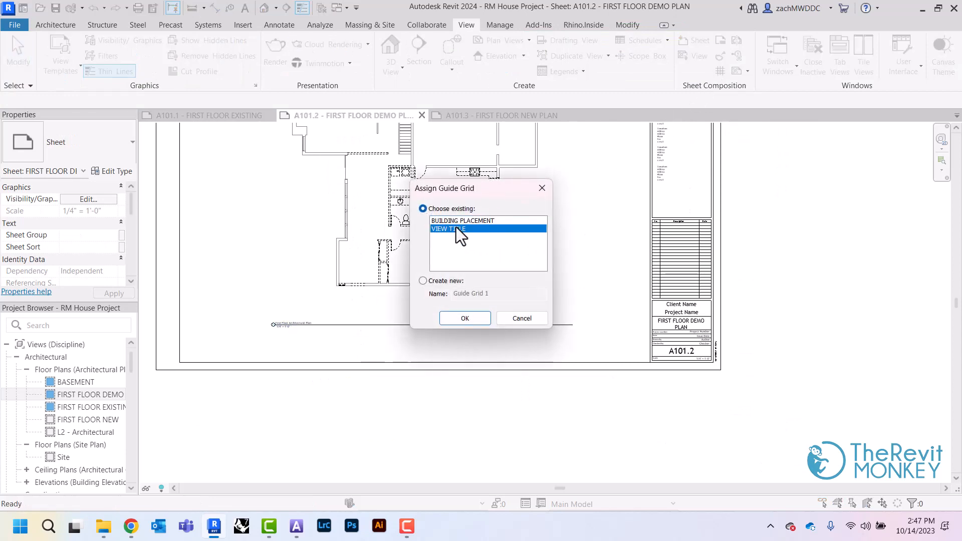
{"action": "left_click", "coordinate": [466, 319]}
Move the demo plan's view title so the junction of its bubble and line meets the leftmost VIEW TITLE grid crossing
{"action": "scroll", "coordinate": [466, 321], "scroll_direction": "up", "scroll_amount": 5}
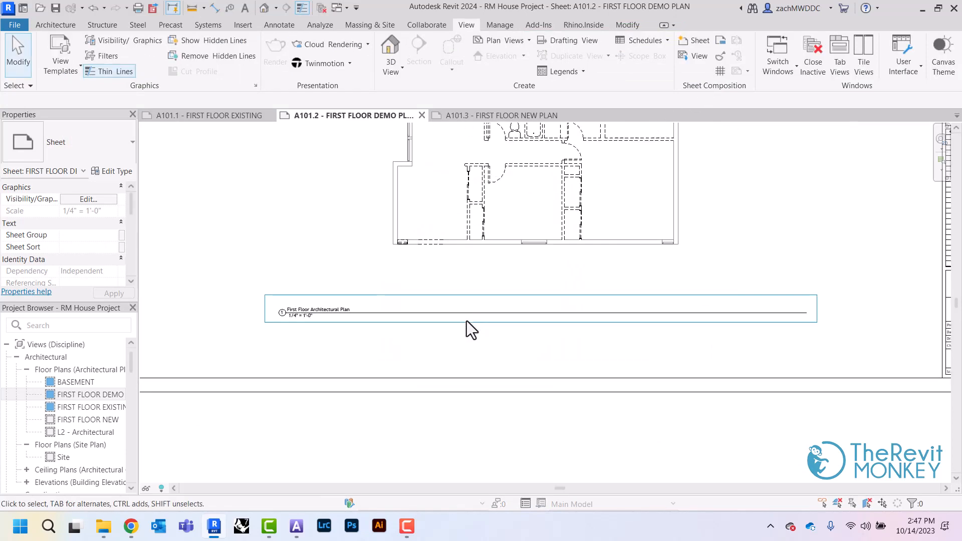
{"action": "scroll", "coordinate": [467, 321], "scroll_direction": "up", "scroll_amount": 5}
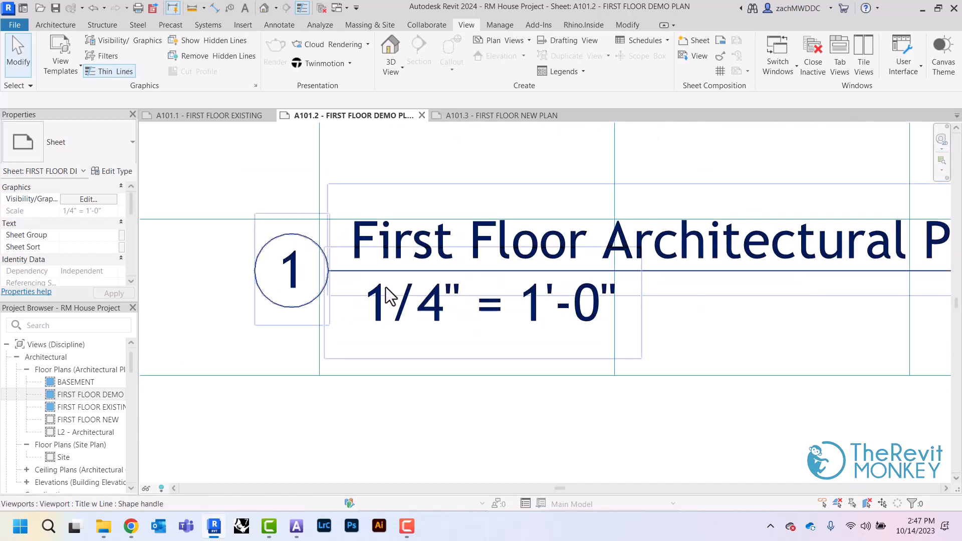
{"action": "left_click_drag", "start_coordinate": [354, 281], "coordinate": [344, 221]}
{"action": "scroll", "coordinate": [344, 221], "scroll_direction": "down", "scroll_amount": 4}
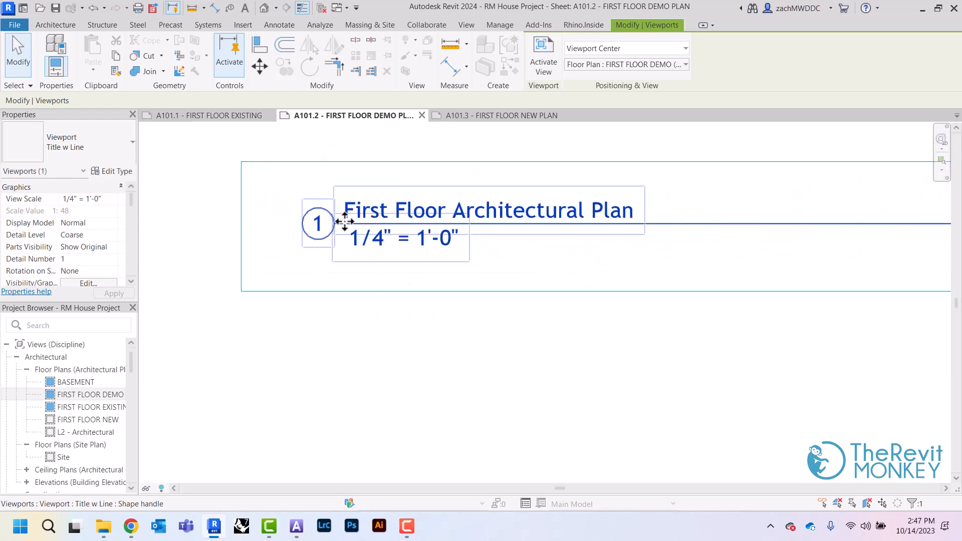
Stretch the end of the demo plan's view title line on sheet A101.2 to the rightmost VIEW TITLE grid crossing
{"action": "middle_click_drag", "start_coordinate": [344, 224], "coordinate": [356, 279]}
{"action": "scroll", "coordinate": [344, 221], "scroll_direction": "down", "scroll_amount": 4}
{"action": "scroll", "coordinate": [344, 221], "scroll_direction": "up", "scroll_amount": 4}
{"action": "scroll", "coordinate": [337, 210], "scroll_direction": "down", "scroll_amount": 3}
{"action": "middle_click_drag", "start_coordinate": [282, 170], "coordinate": [324, 197]}
{"action": "scroll", "coordinate": [336, 195], "scroll_direction": "up", "scroll_amount": 3}
{"action": "scroll", "coordinate": [490, 245], "scroll_direction": "up", "scroll_amount": 2}
{"action": "scroll", "coordinate": [499, 249], "scroll_direction": "up", "scroll_amount": 4}
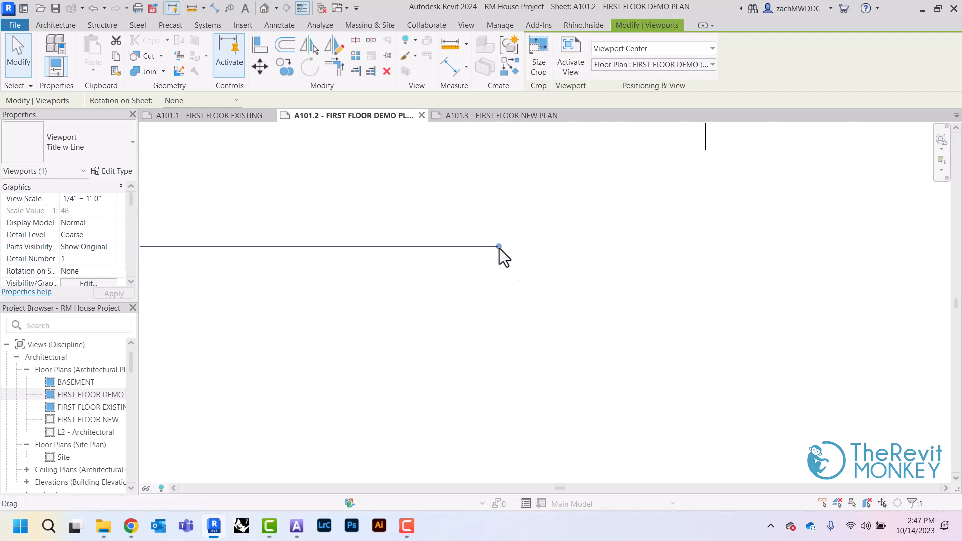
{"action": "left_click_drag", "start_coordinate": [499, 249], "coordinate": [513, 273]}
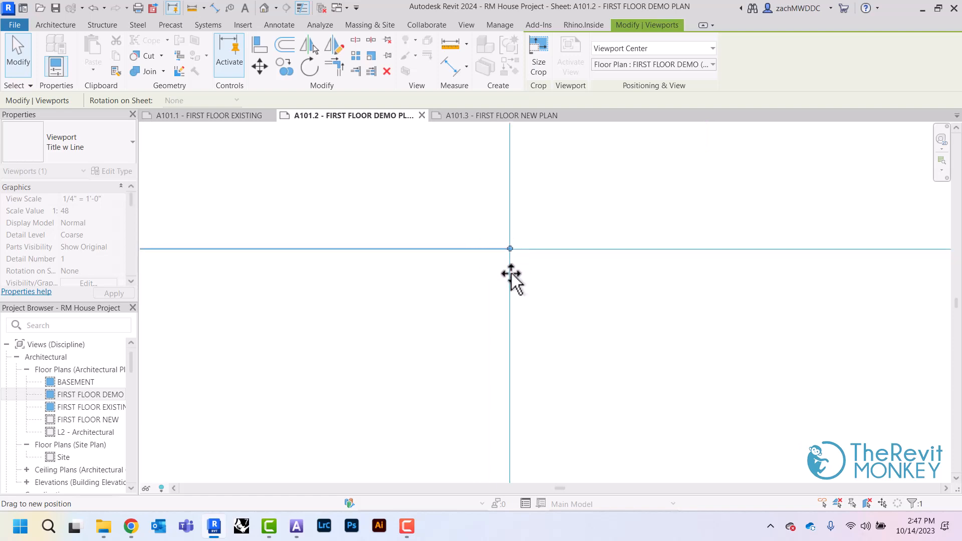
{"action": "left_click_drag", "start_coordinate": [511, 274], "coordinate": [511, 273]}
{"action": "left_click", "coordinate": [574, 290]}
{"action": "scroll", "coordinate": [574, 291], "scroll_direction": "down", "scroll_amount": 8}
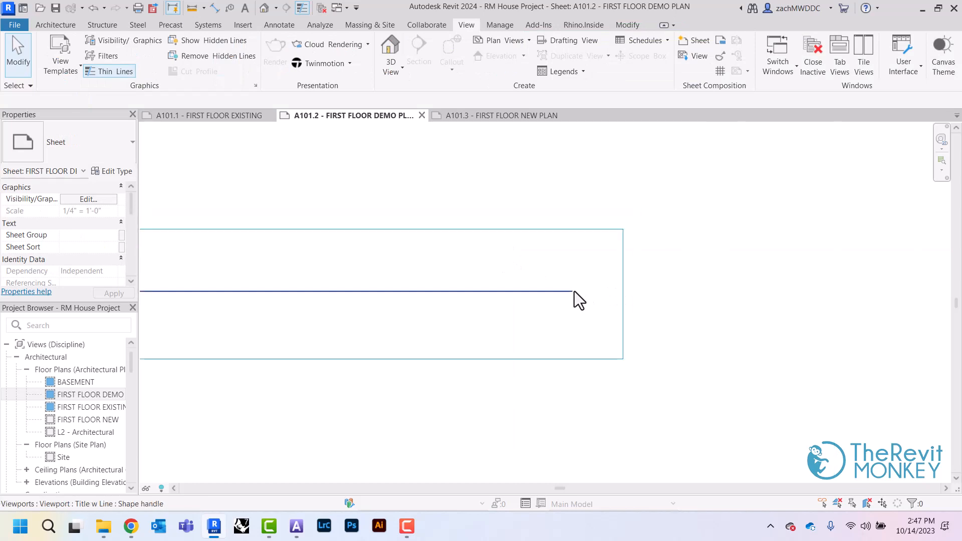
{"action": "scroll", "coordinate": [625, 266], "scroll_direction": "down", "scroll_amount": 5}
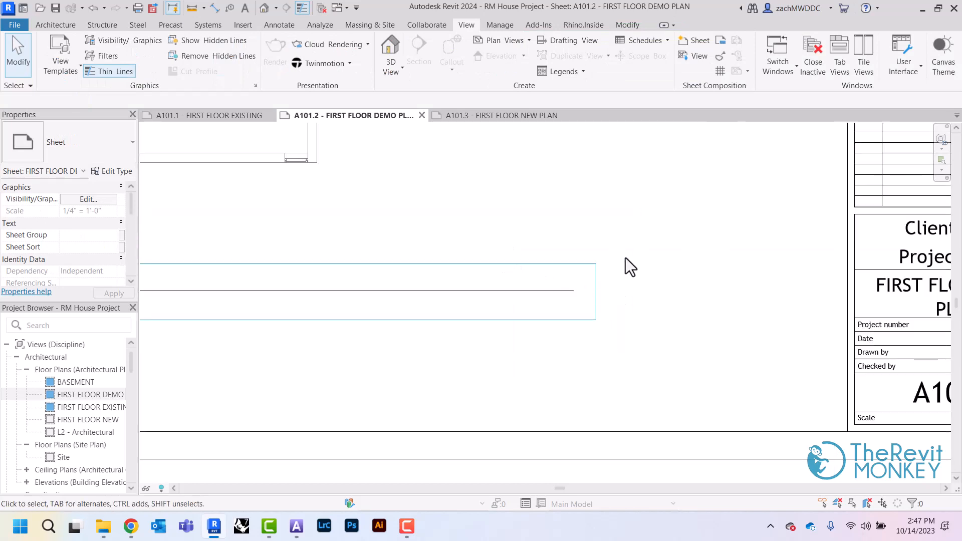
Place the FIRST FLOOR NEW architectural floor plan on sheet A101.3
{"action": "left_click", "coordinate": [506, 112]}
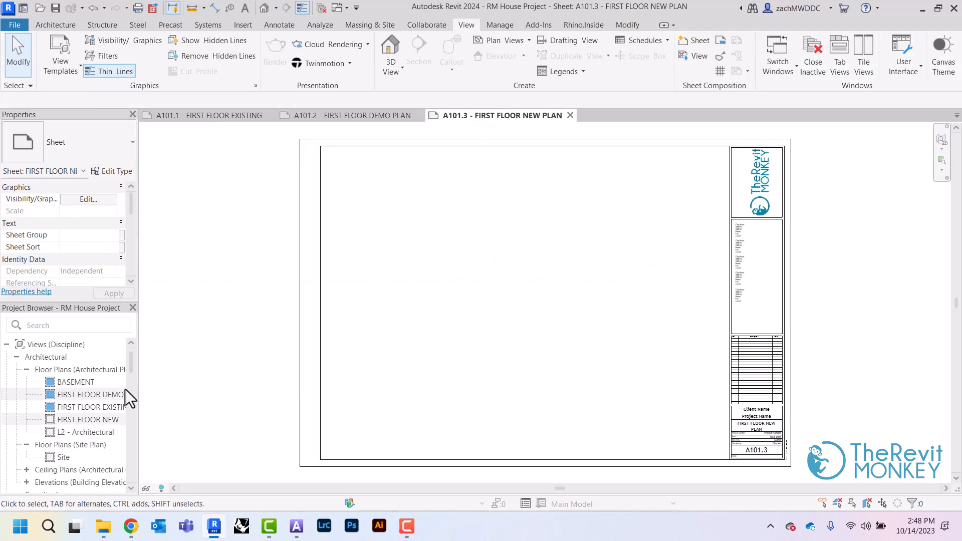
{"action": "left_click", "coordinate": [85, 419]}
{"action": "left_click_drag", "start_coordinate": [703, 302], "coordinate": [538, 293]}
{"action": "left_click", "coordinate": [536, 293]}
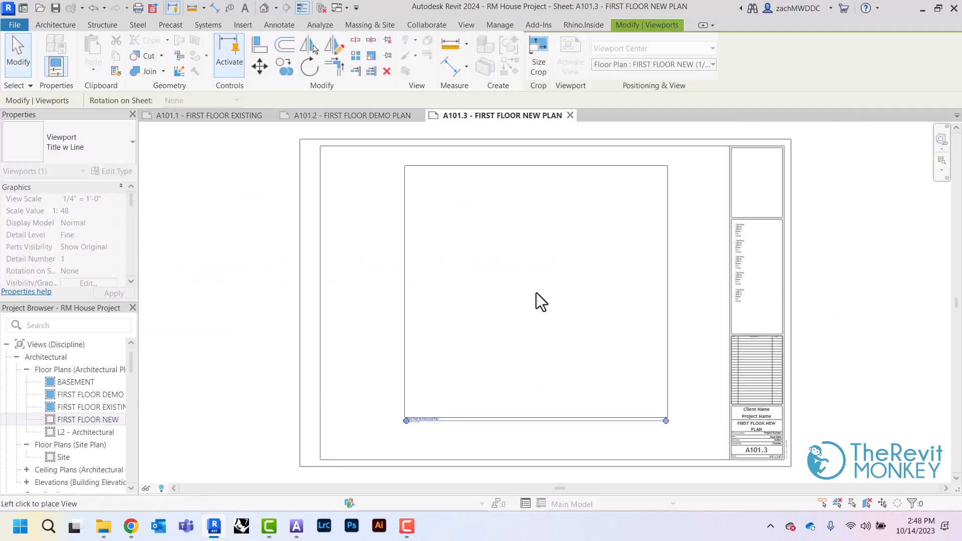
Assign the BUILDING PLACEMENT guide grid to sheet A101.3
{"action": "left_click", "coordinate": [470, 27]}
{"action": "left_click", "coordinate": [719, 70]}
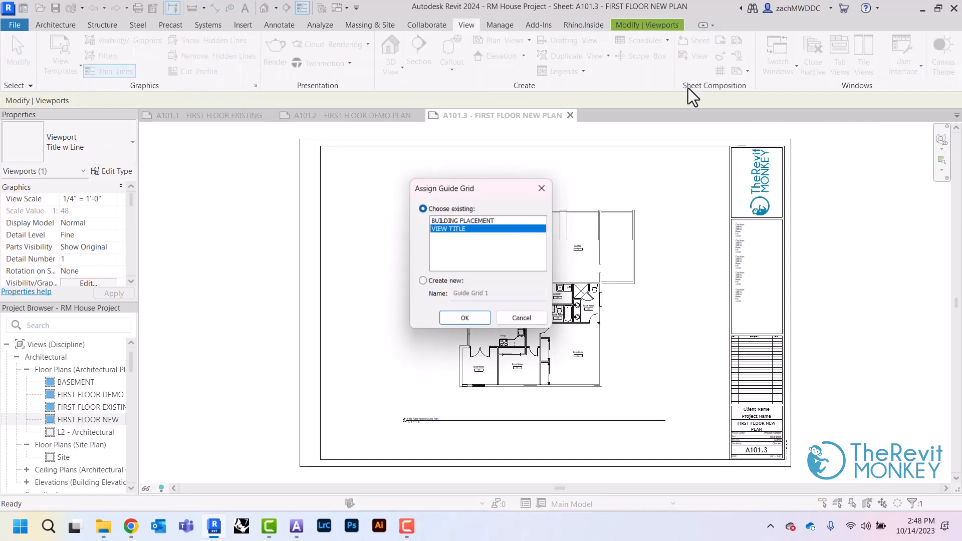
{"action": "left_click", "coordinate": [465, 319]}
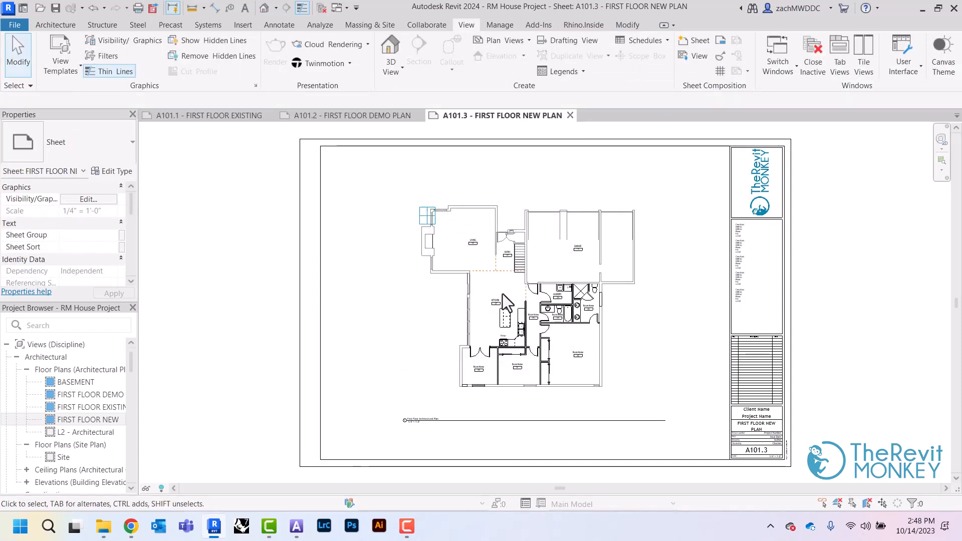
Move the new plan viewport so the living room's upper-left exterior wall corner snaps to the BUILDING PLACEMENT grid crossing
{"action": "left_click", "coordinate": [519, 282]}
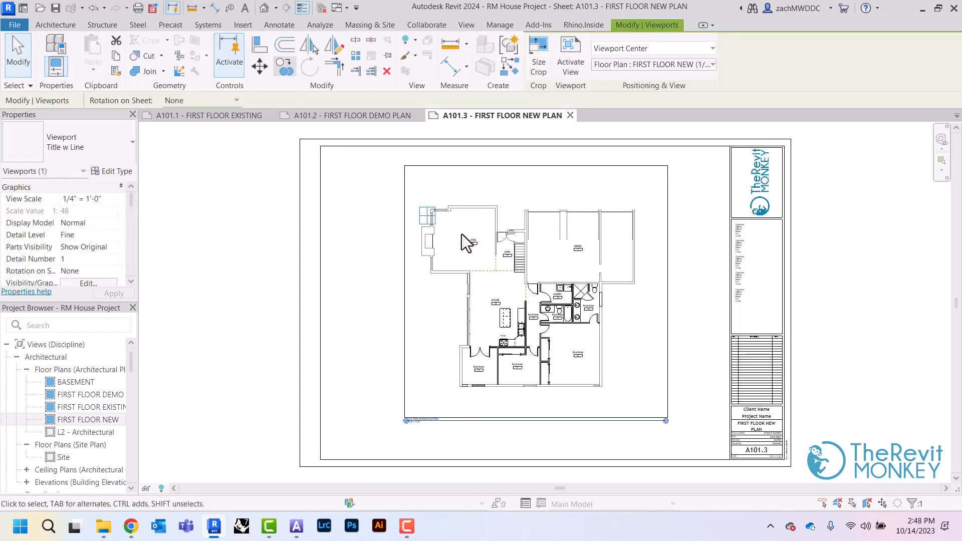
{"action": "left_click", "coordinate": [259, 66]}
{"action": "scroll", "coordinate": [450, 240], "scroll_direction": "up", "scroll_amount": 8}
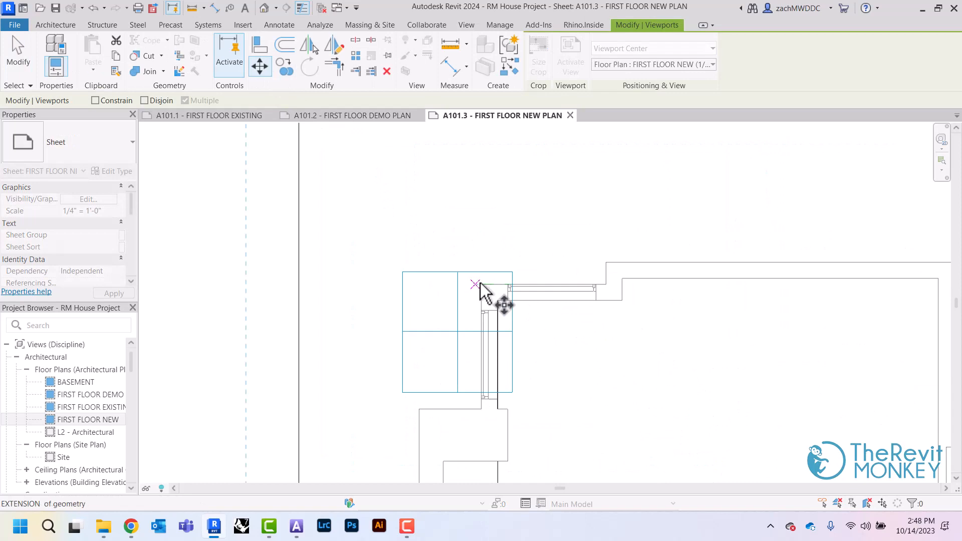
{"action": "left_click", "coordinate": [481, 289]}
{"action": "left_click", "coordinate": [457, 331]}
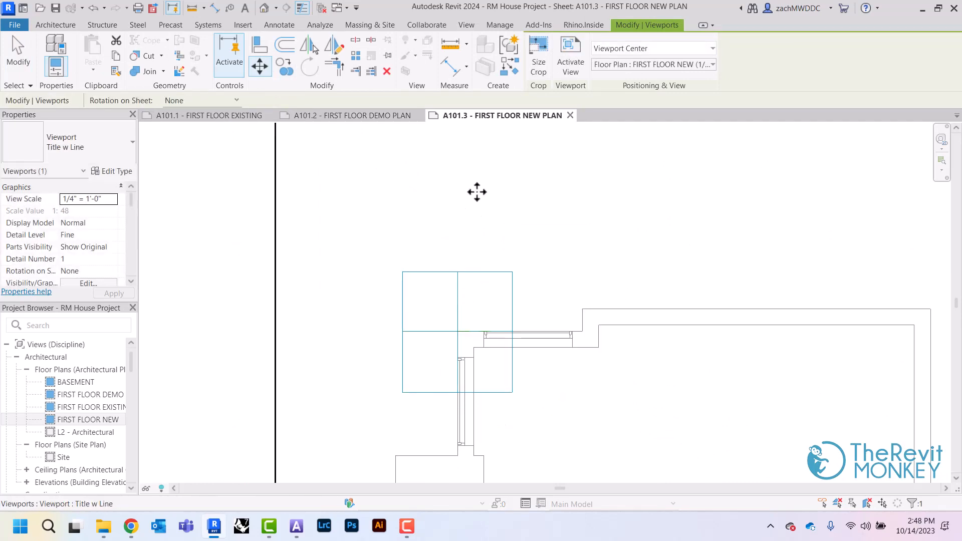
{"action": "scroll", "coordinate": [476, 191], "scroll_direction": "down", "scroll_amount": 6}
{"action": "left_click", "coordinate": [432, 247]}
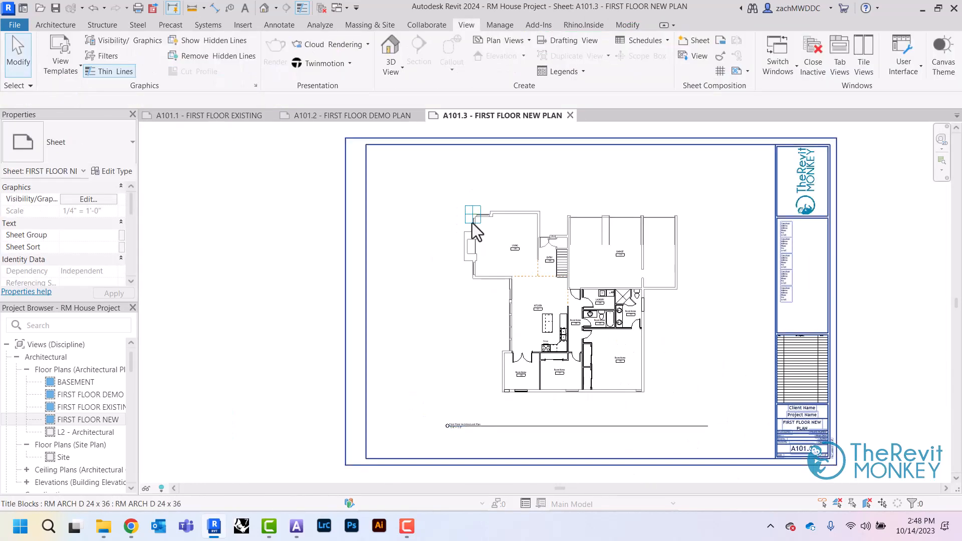
Switch the guide grid assigned to sheet A101.3 to VIEW TITLE
{"action": "left_click", "coordinate": [720, 71]}
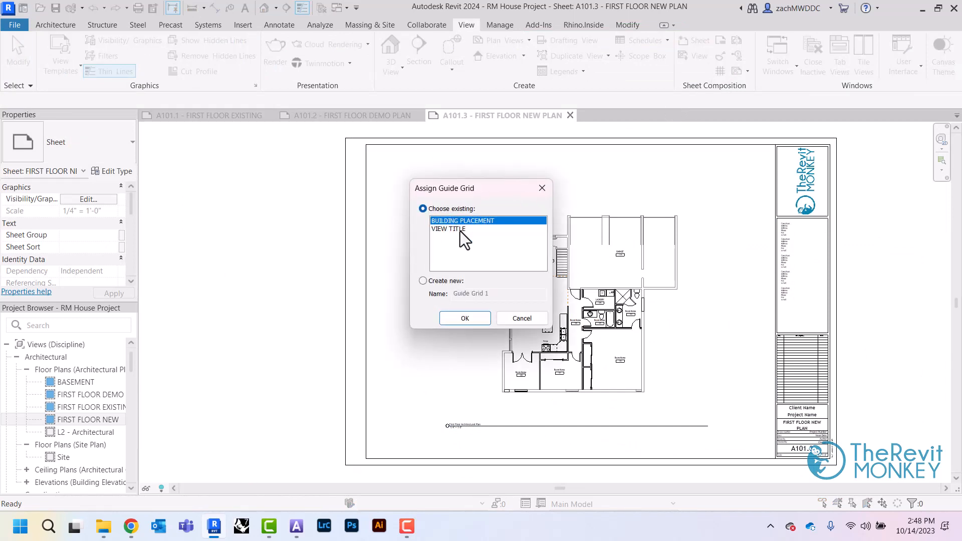
{"action": "left_click", "coordinate": [460, 229]}
{"action": "left_click", "coordinate": [455, 319]}
Move the new plan's view title so its bubble-and-line junction meets the leftmost VIEW TITLE grid crossing, and check the line's far end
{"action": "scroll", "coordinate": [456, 319], "scroll_direction": "up", "scroll_amount": 5}
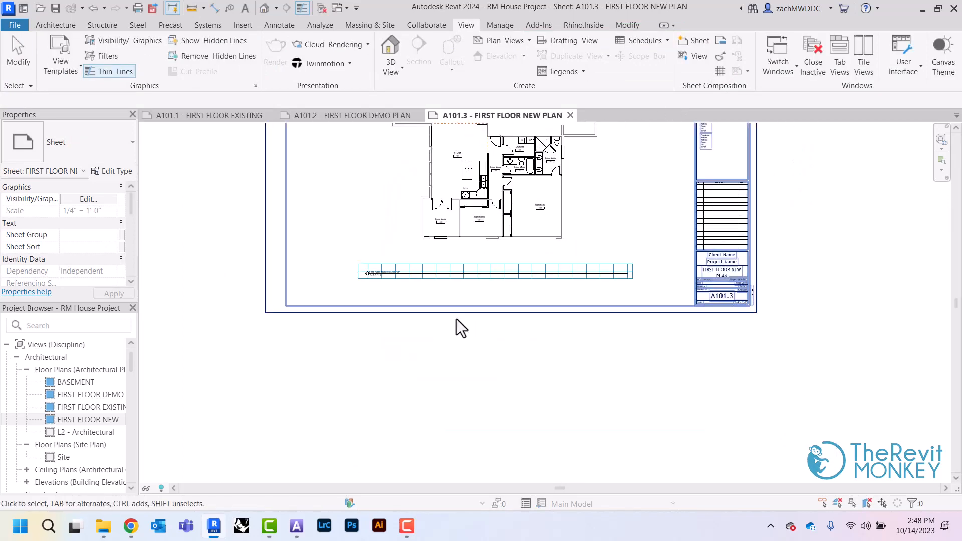
{"action": "scroll", "coordinate": [455, 319], "scroll_direction": "up", "scroll_amount": 4}
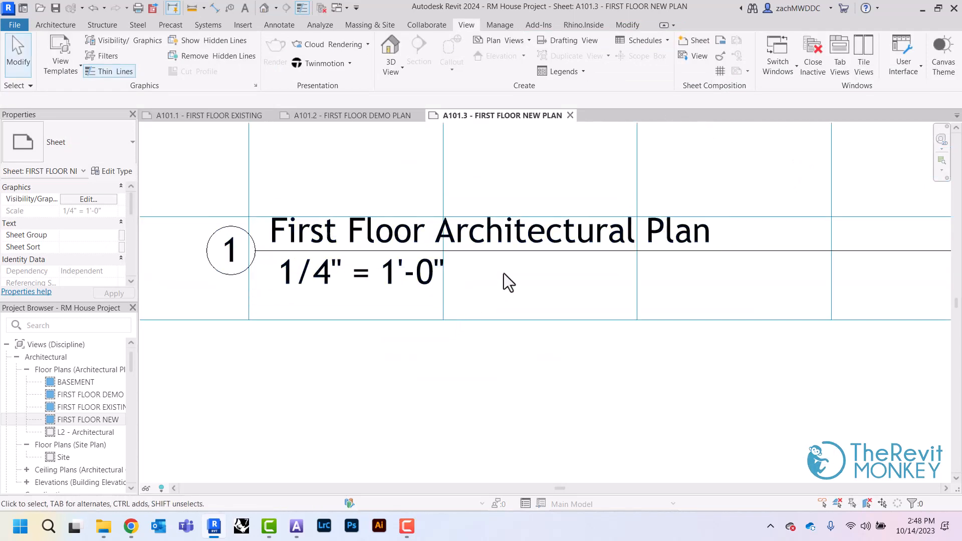
{"action": "left_click_drag", "start_coordinate": [524, 254], "coordinate": [515, 221]}
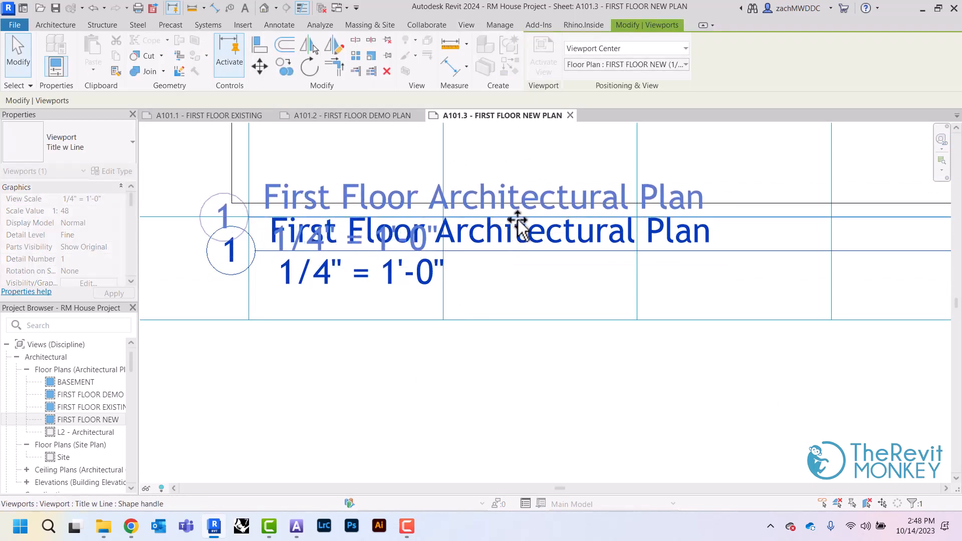
{"action": "scroll", "coordinate": [515, 221], "scroll_direction": "down", "scroll_amount": 6}
{"action": "scroll", "coordinate": [599, 257], "scroll_direction": "up", "scroll_amount": 7}
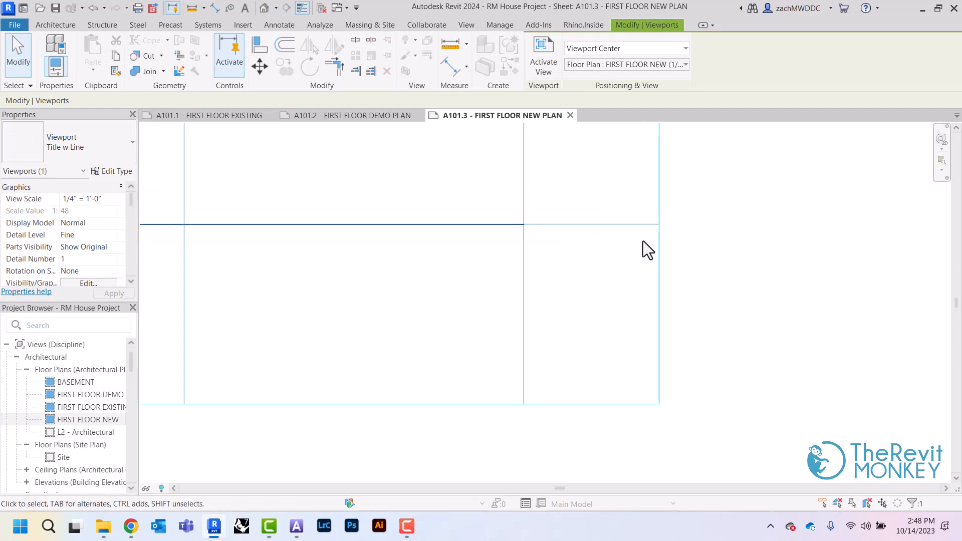
{"action": "scroll", "coordinate": [702, 218], "scroll_direction": "down", "scroll_amount": 5}
{"action": "left_click", "coordinate": [702, 218]}
{"action": "scroll", "coordinate": [702, 217], "scroll_direction": "down", "scroll_amount": 5}
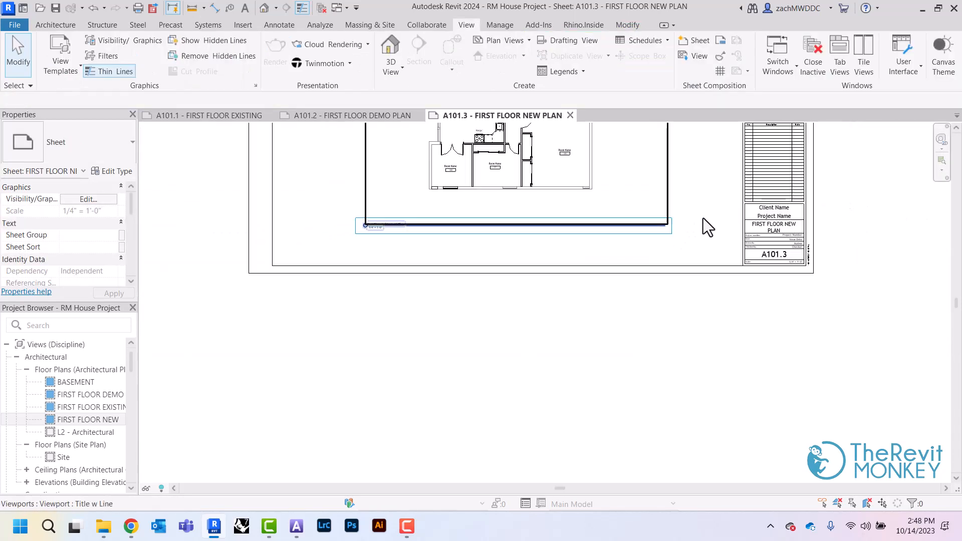
{"action": "right_click", "coordinate": [728, 202]}
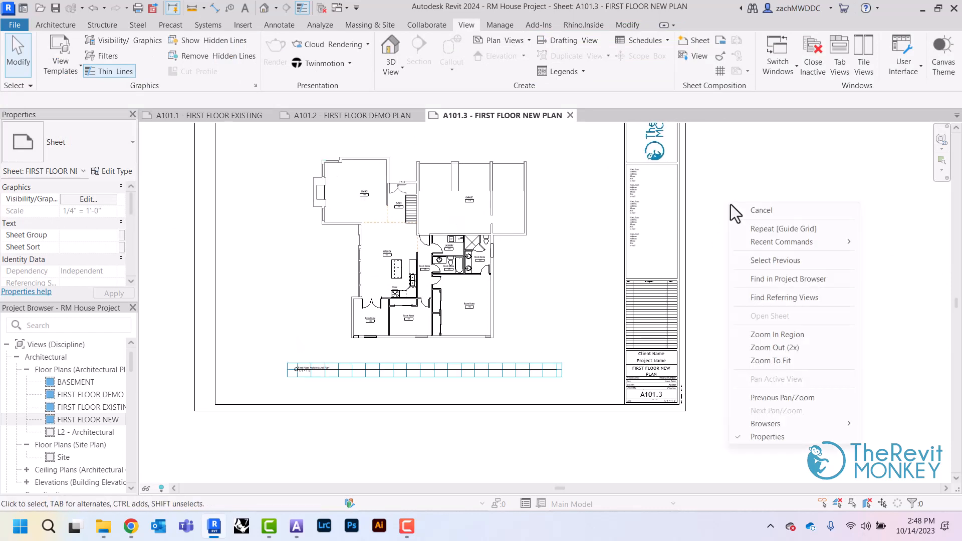
{"action": "left_click", "coordinate": [781, 210]}
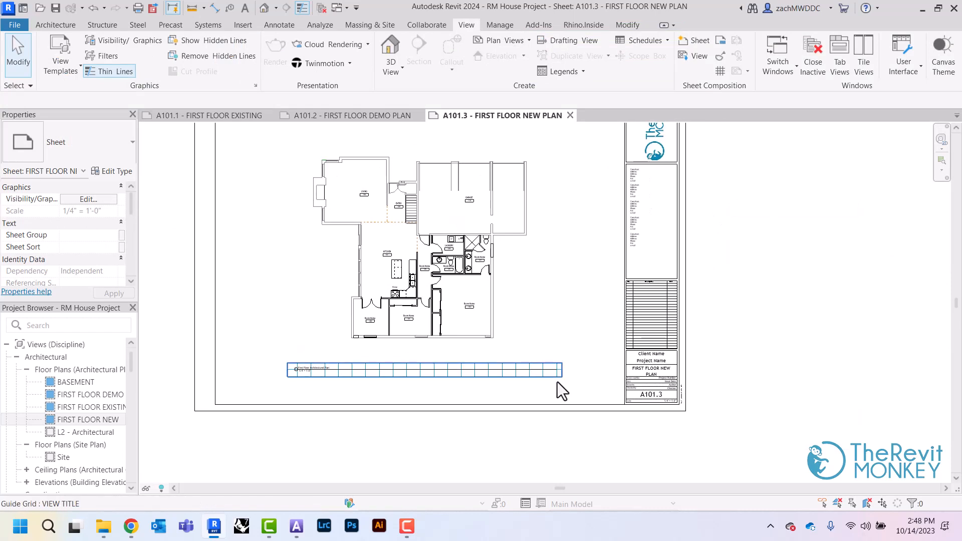
{"action": "right_click", "coordinate": [586, 234]}
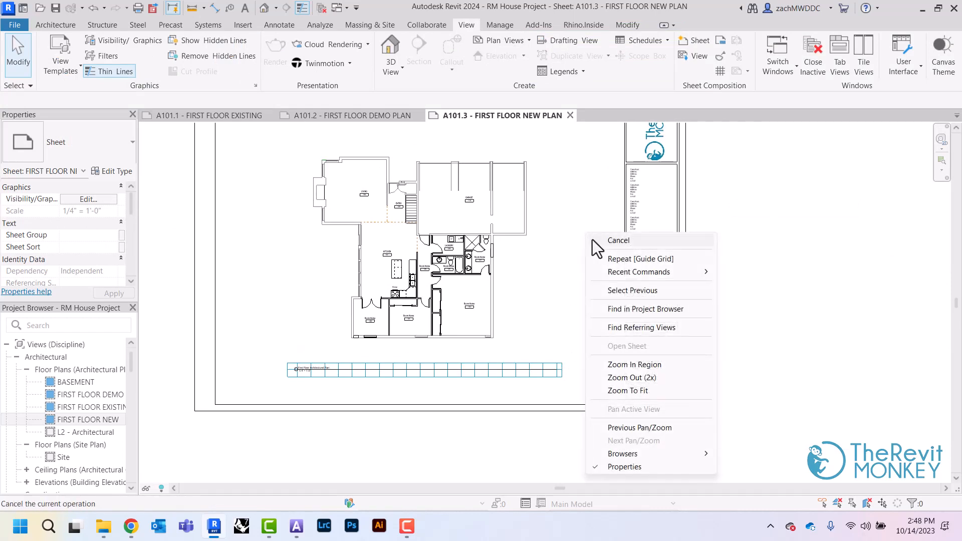
{"action": "left_click", "coordinate": [595, 242]}
{"action": "middle_click_drag", "start_coordinate": [594, 262], "coordinate": [619, 296]}
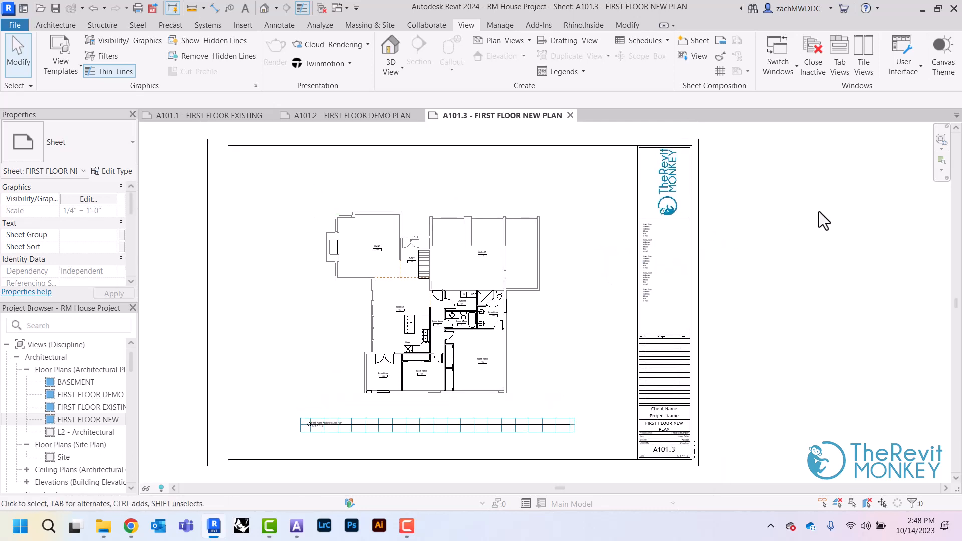